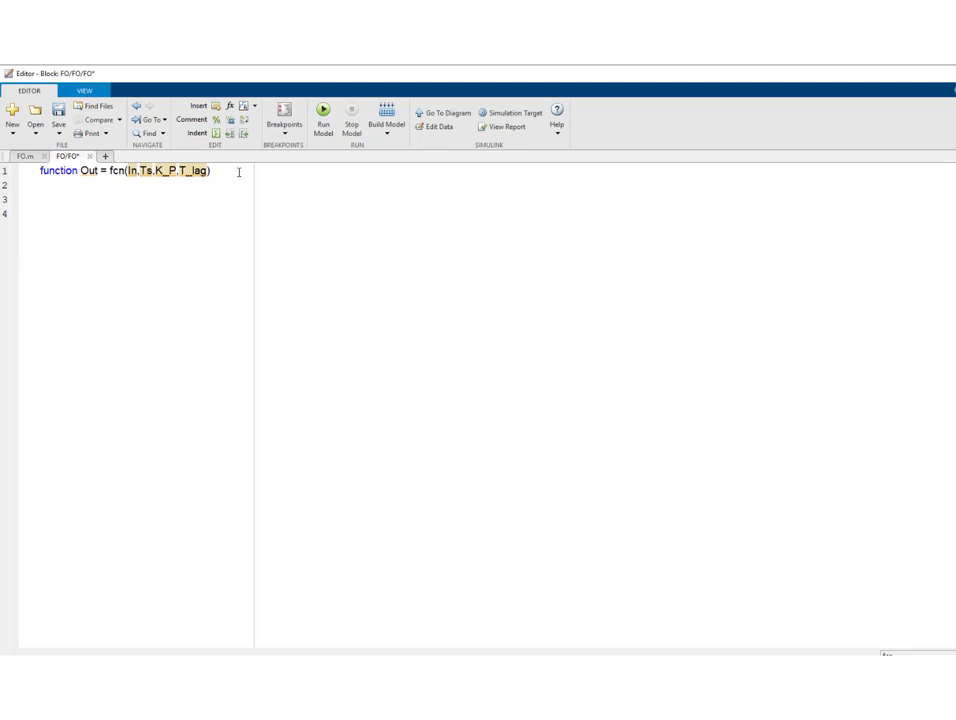
Write the function body: persistent Out_p, comment "% Euler backward", K = Ts/T_lag;, Out = (1/(1+K))*Out_p + K_P*(K/(1+K))*In; and Out_p = Out;
text(persistent Out_p  % Euler backward K = Ts/T_lag; Out = (1/(1+K))*Out_p + K_P*(K/(1+K))*In; Out_p = Out;)
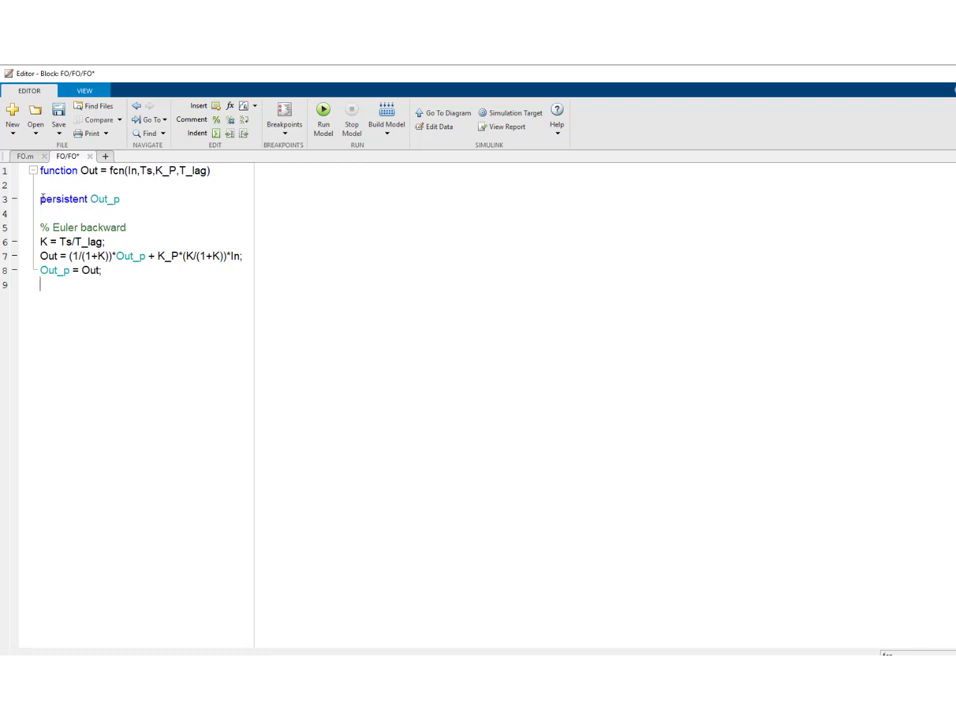
mouse_move(118, 200)
click(132, 227)
text(difference)
mouse_move(142, 258)
mouse_move(43, 273)
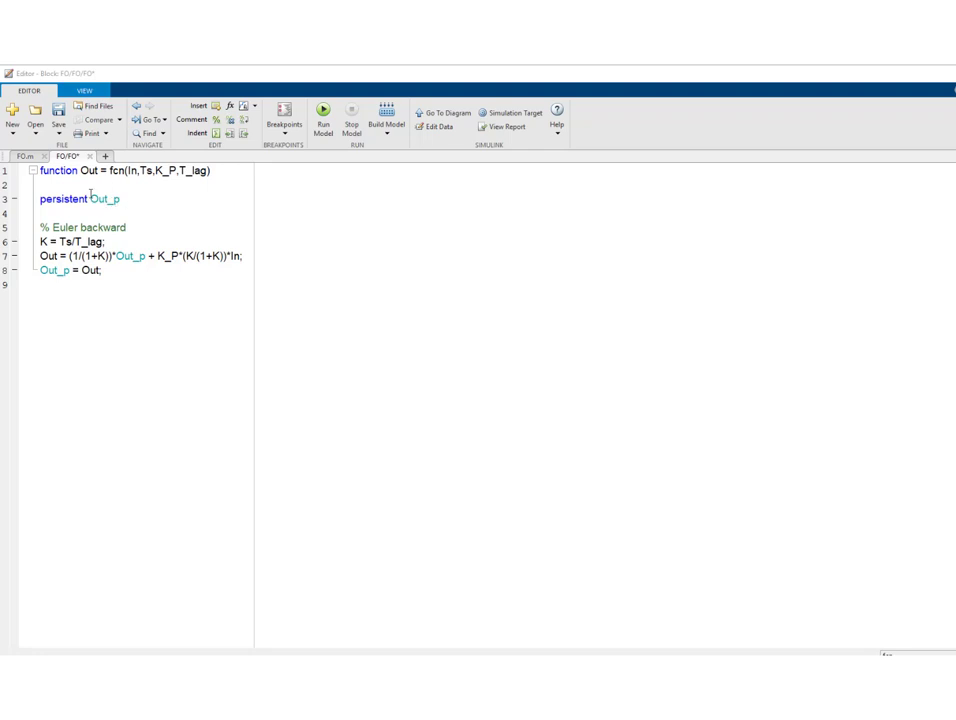
Below the persistent declaration, add an if isempty(Out_p) block that initializes Out_p = K_P*In;
click(128, 198)
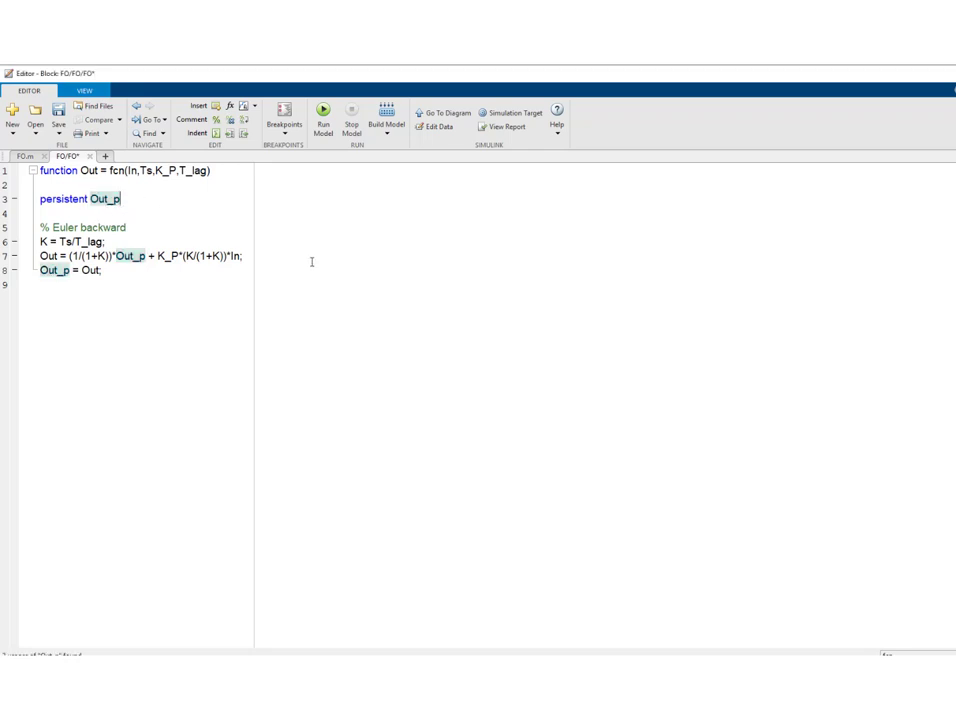
key(Return)
key(Return)
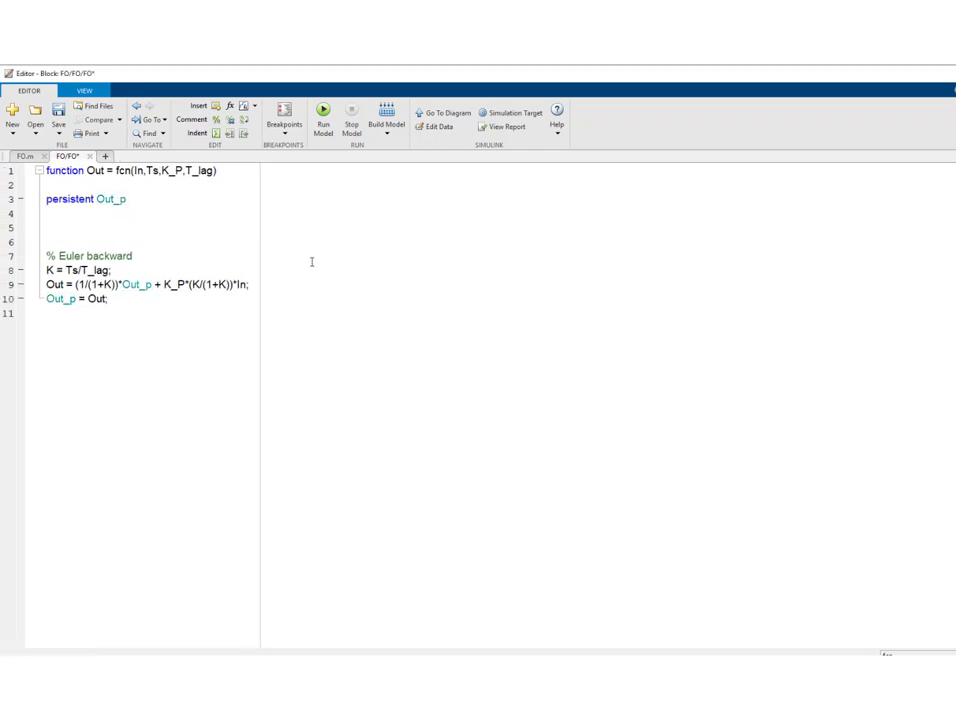
text(if isempty(Out_p)     Out_p = K_P*In; end)
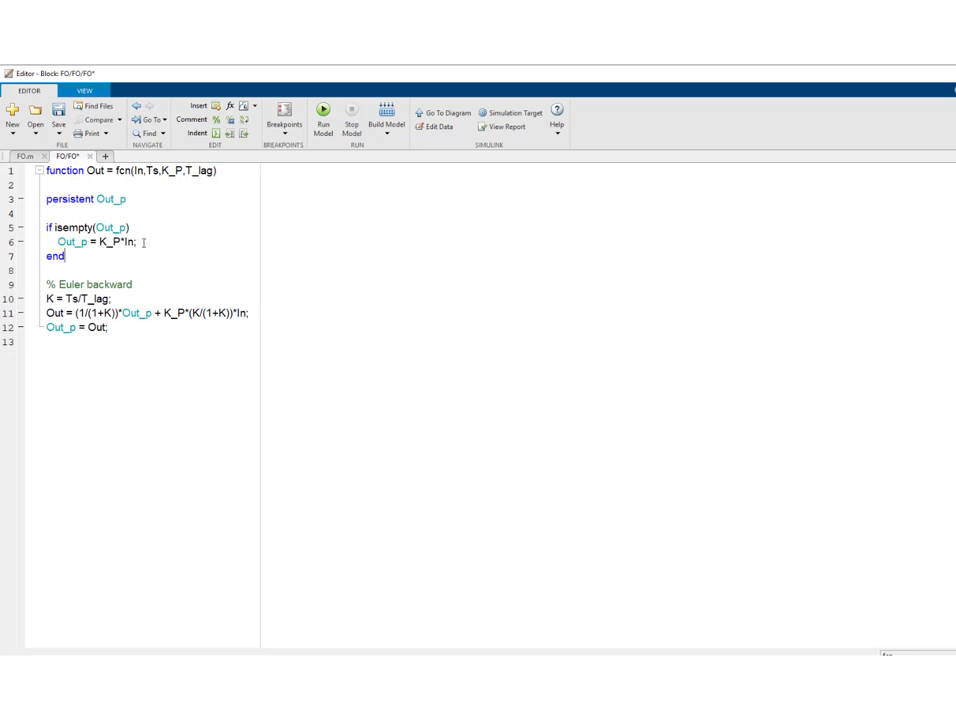
drag(137, 242, 47, 242)
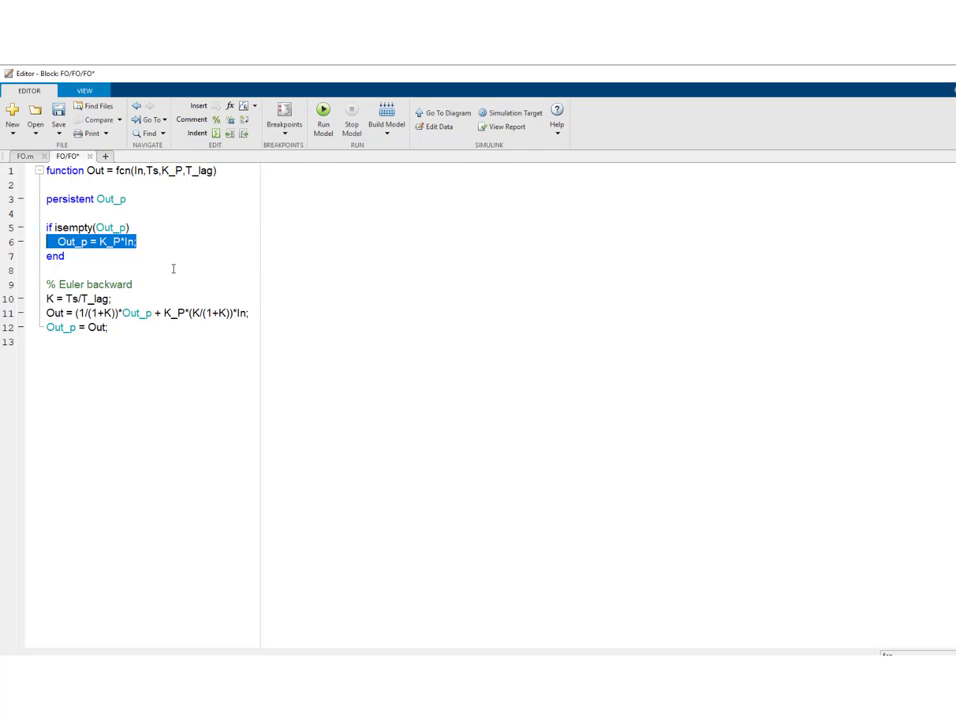
click(173, 268)
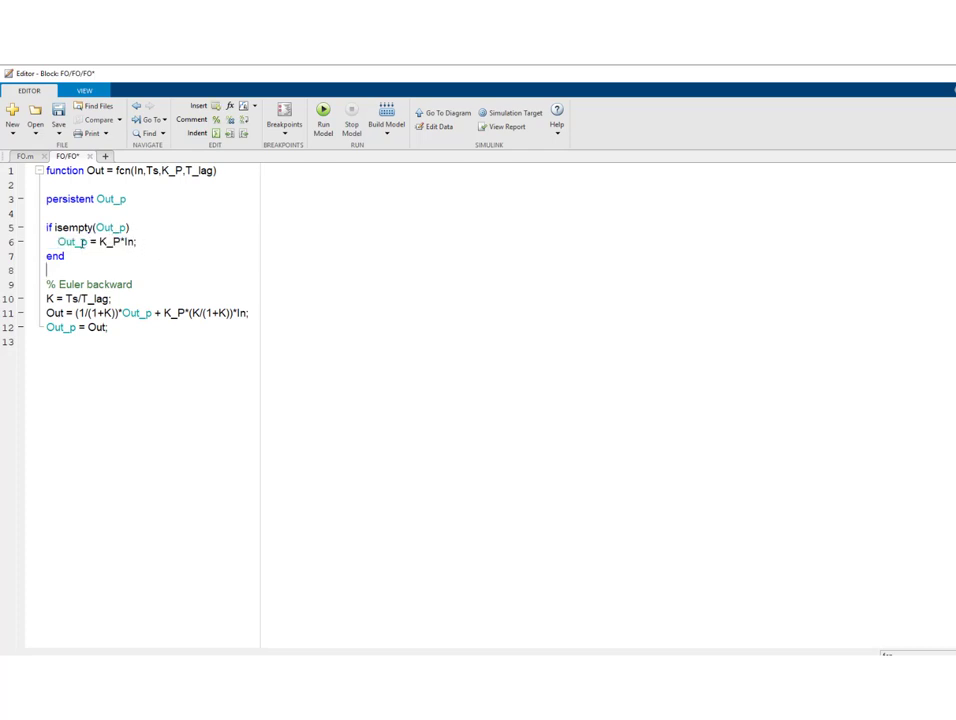
click(139, 240)
mouse_move(77, 234)
Save the function code and close its editor, returning to the top level of the FO model in Simulink
click(58, 112)
key(alt+F4)
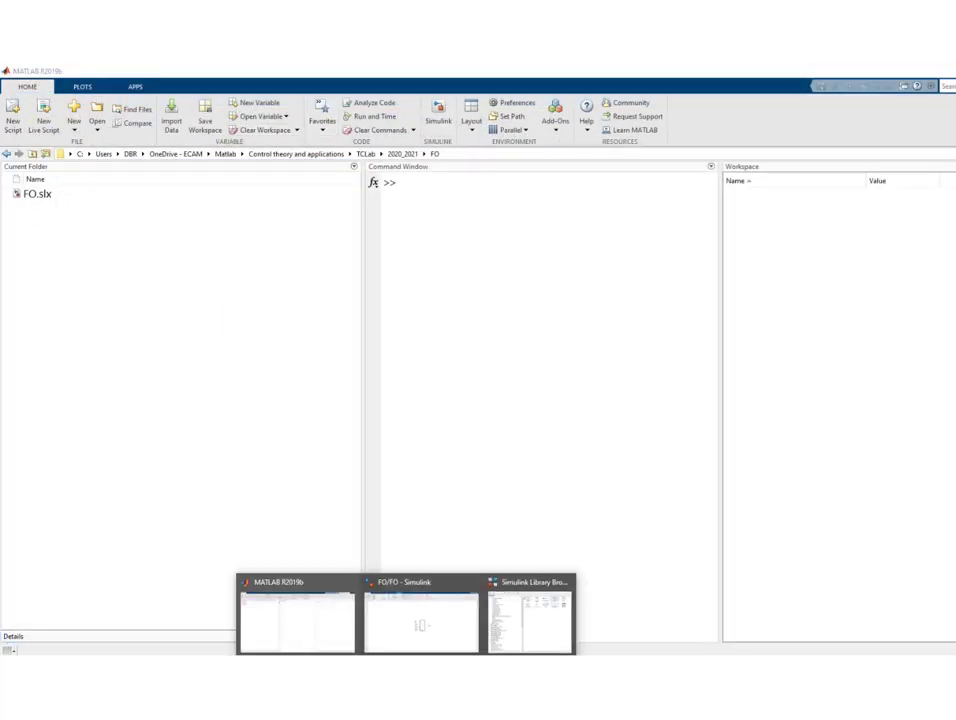
click(433, 632)
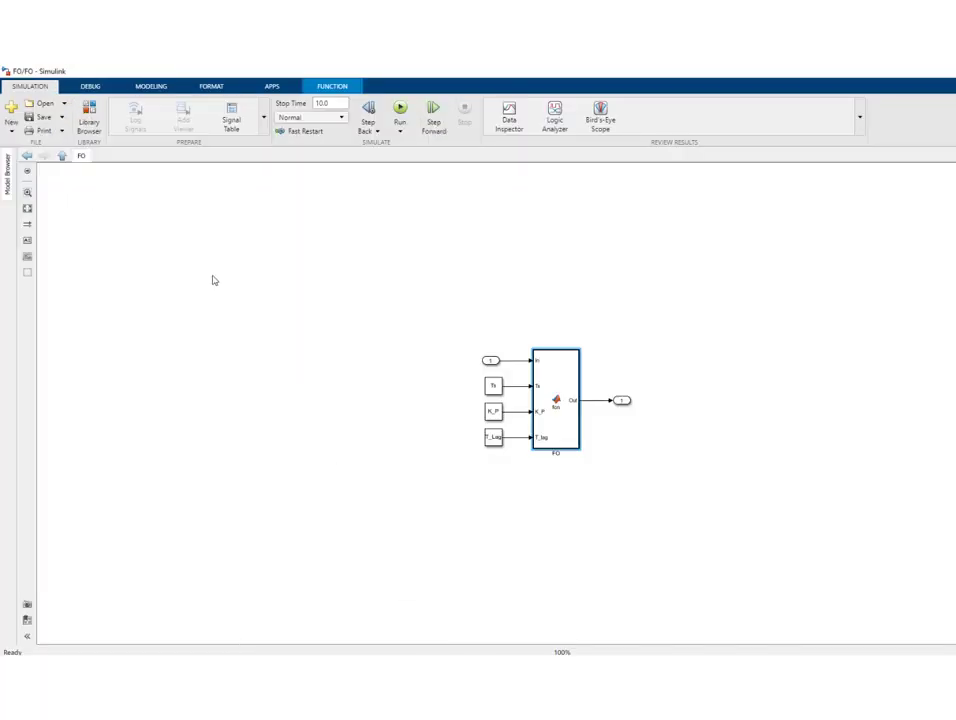
click(64, 157)
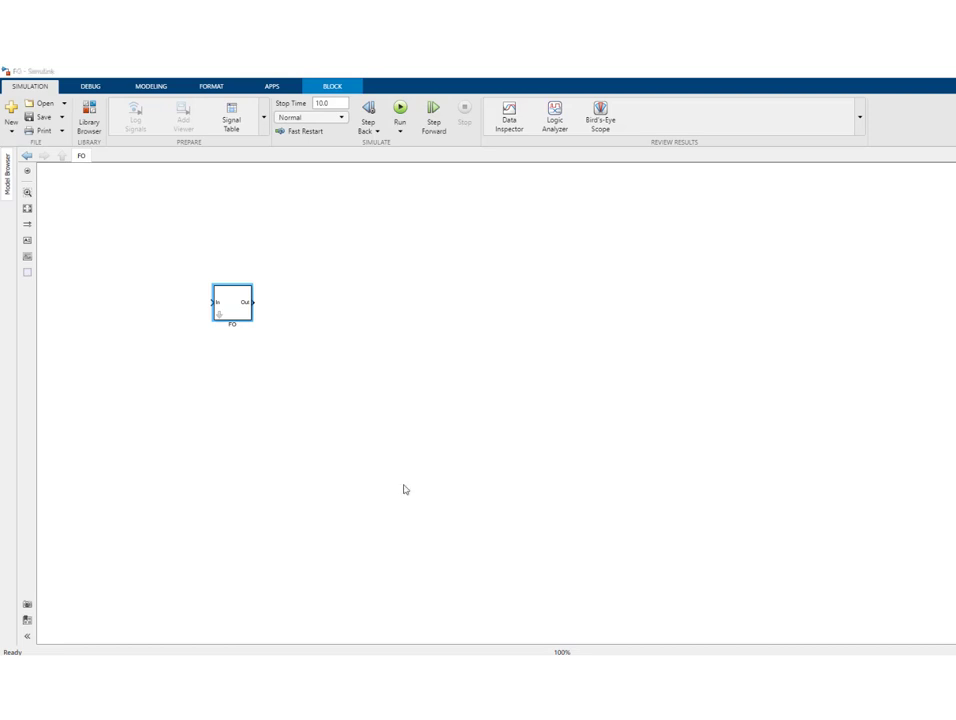
Add a Step block and a Ramp block from the Sources library, stacked in front of the FO subsystem
click(89, 121)
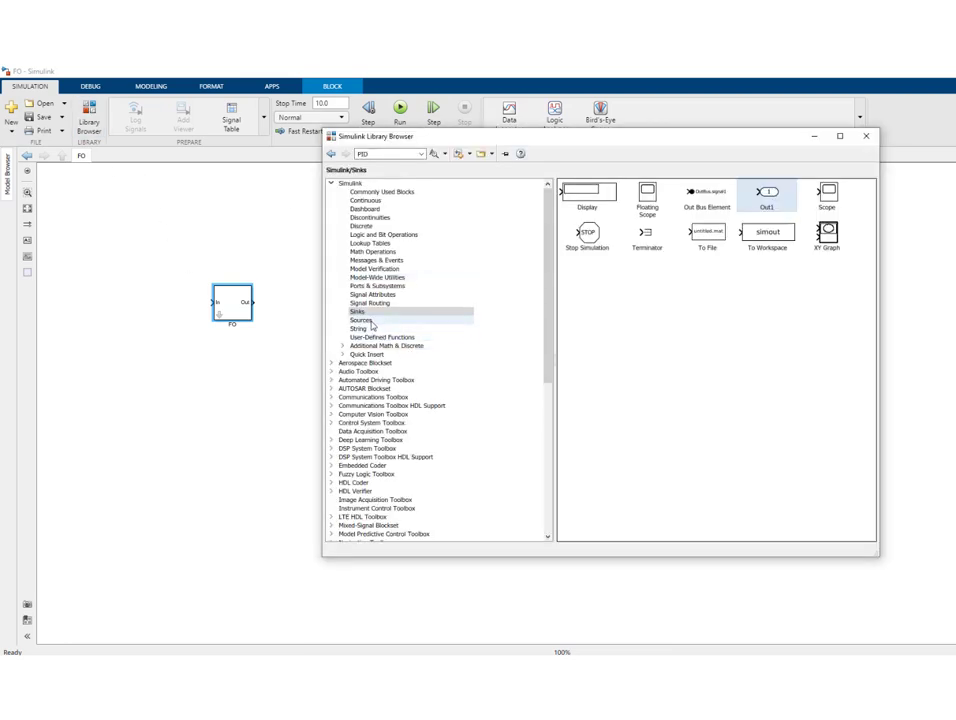
click(412, 320)
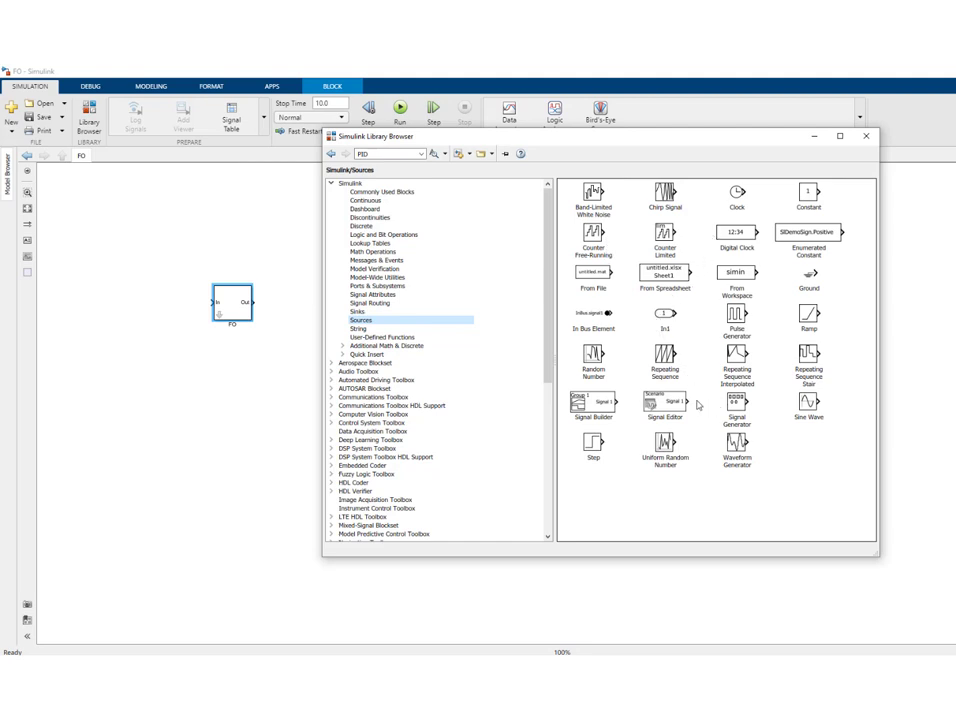
drag(590, 442, 156, 282)
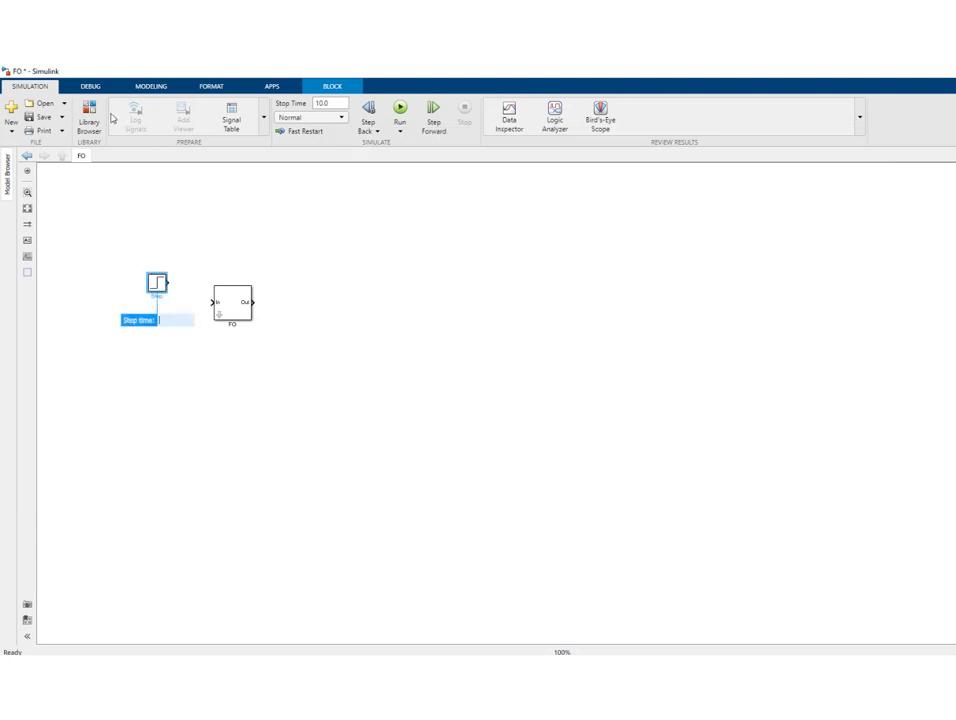
click(89, 114)
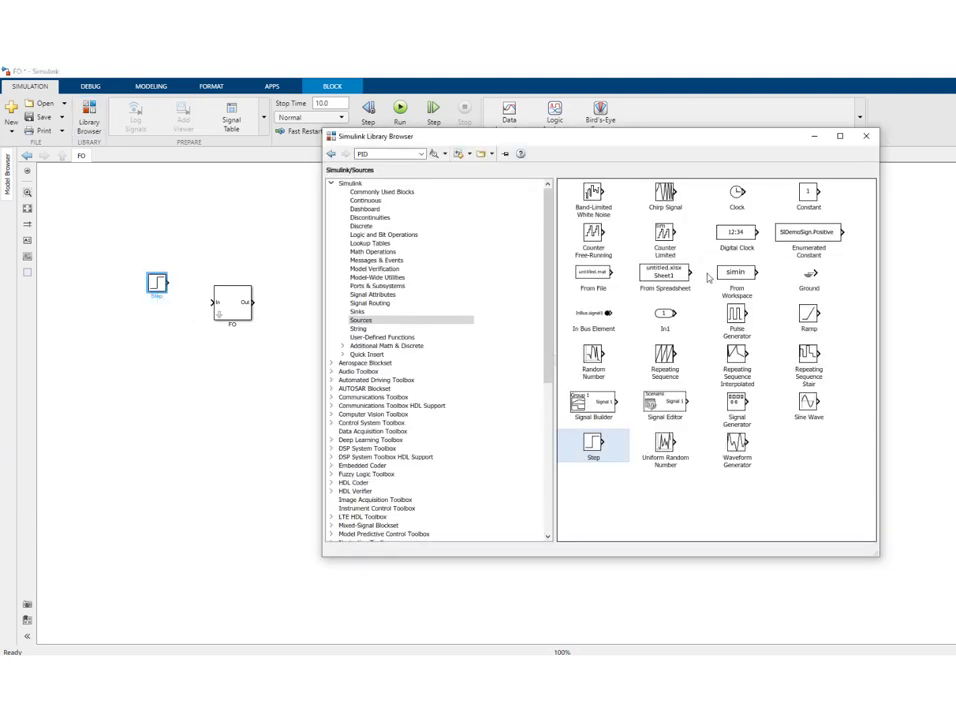
drag(811, 315, 157, 309)
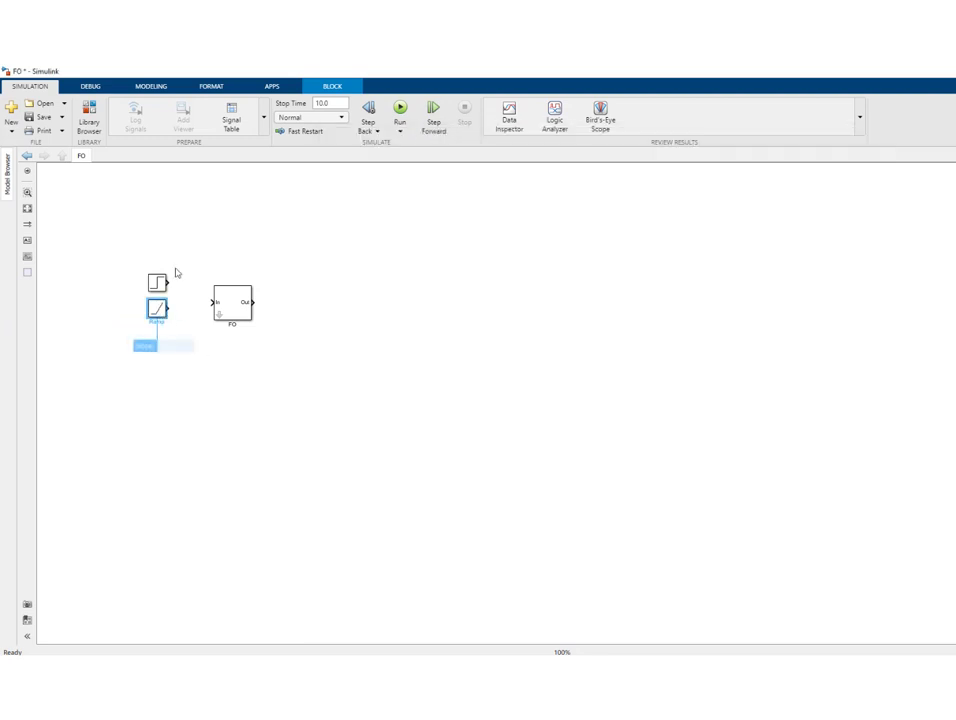
Add a Mux block that combines the Step and Ramp signals, and connect its output to the FO subsystem's input
click(96, 128)
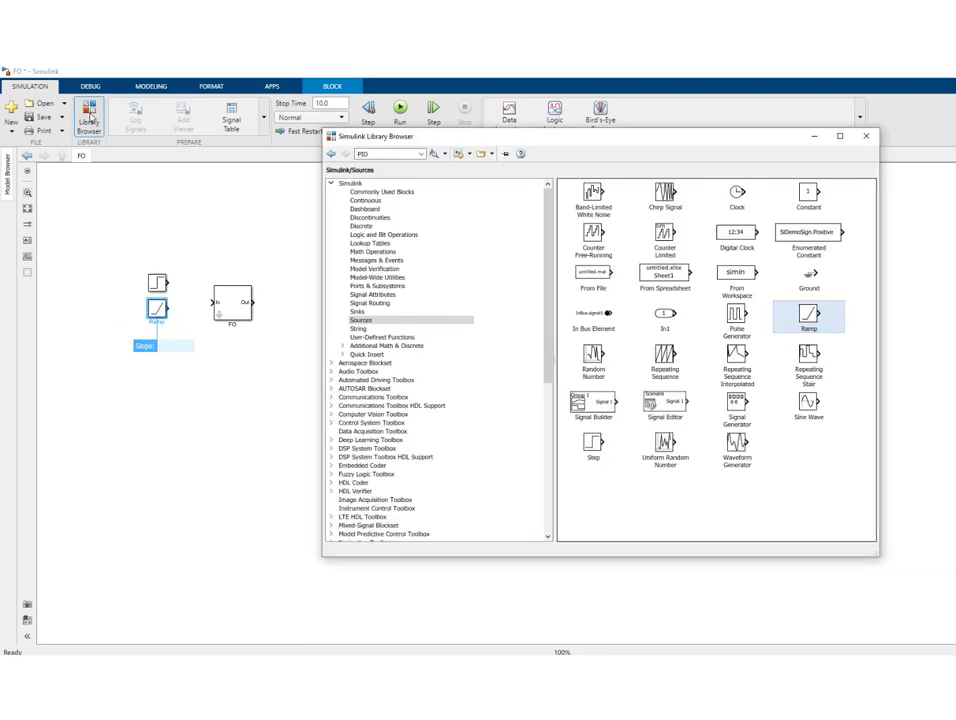
click(381, 289)
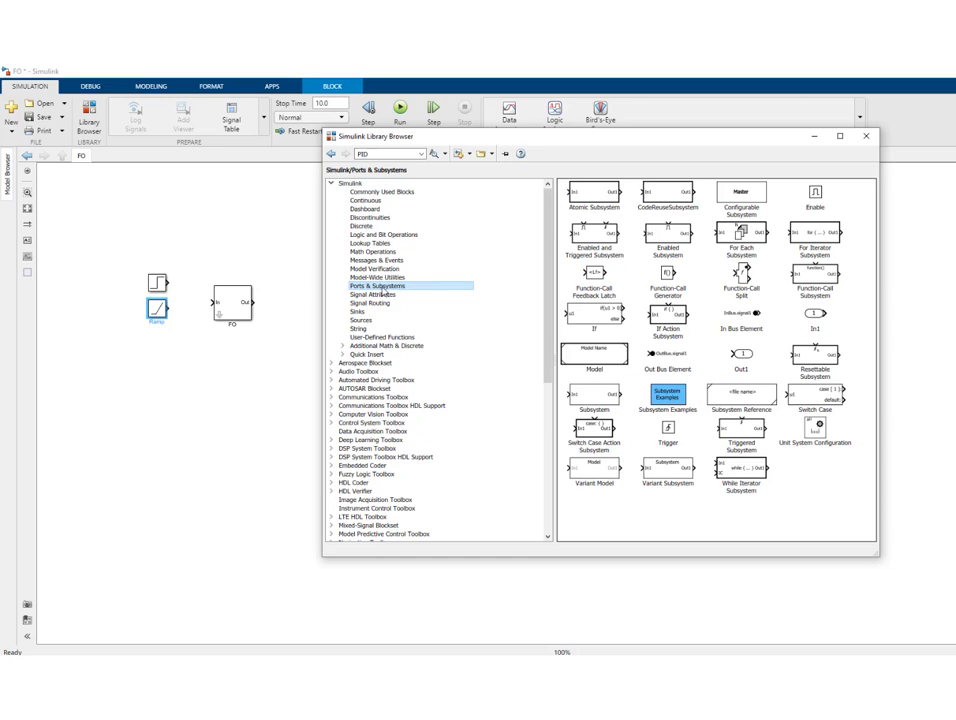
click(370, 302)
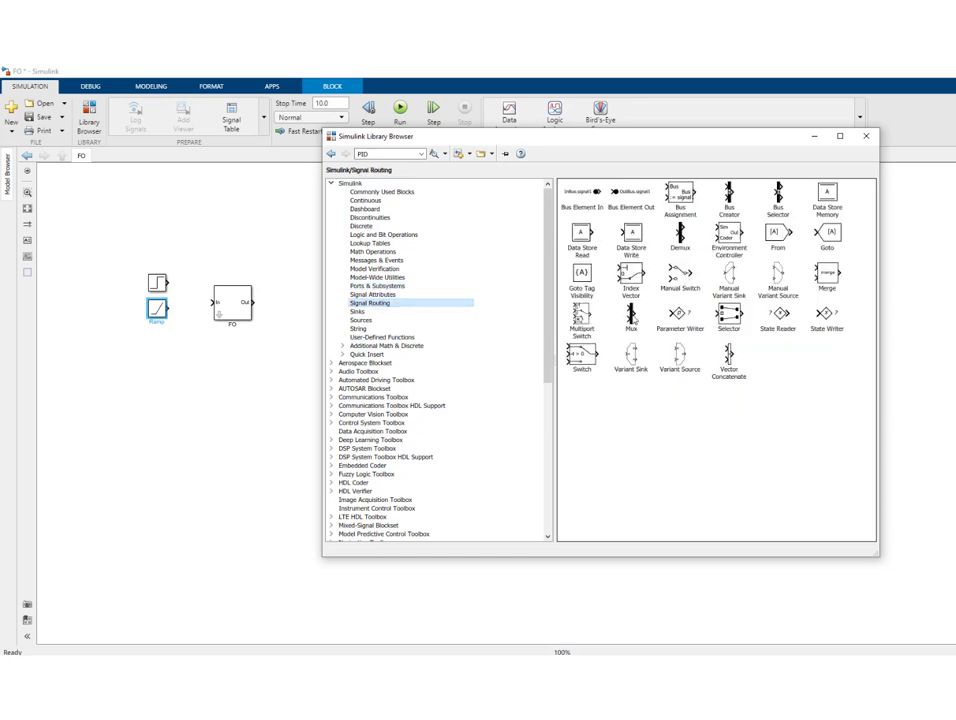
drag(632, 318, 181, 283)
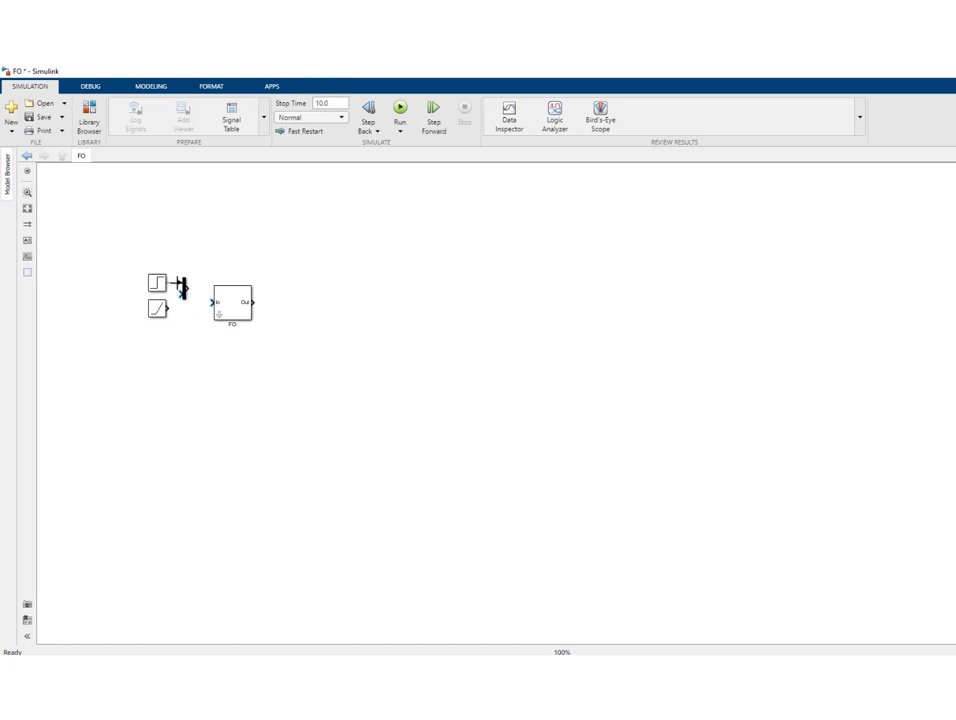
mouse_move(233, 303)
mouse_down()
mouse_move(237, 294)
mouse_move(219, 289)
mouse_up()
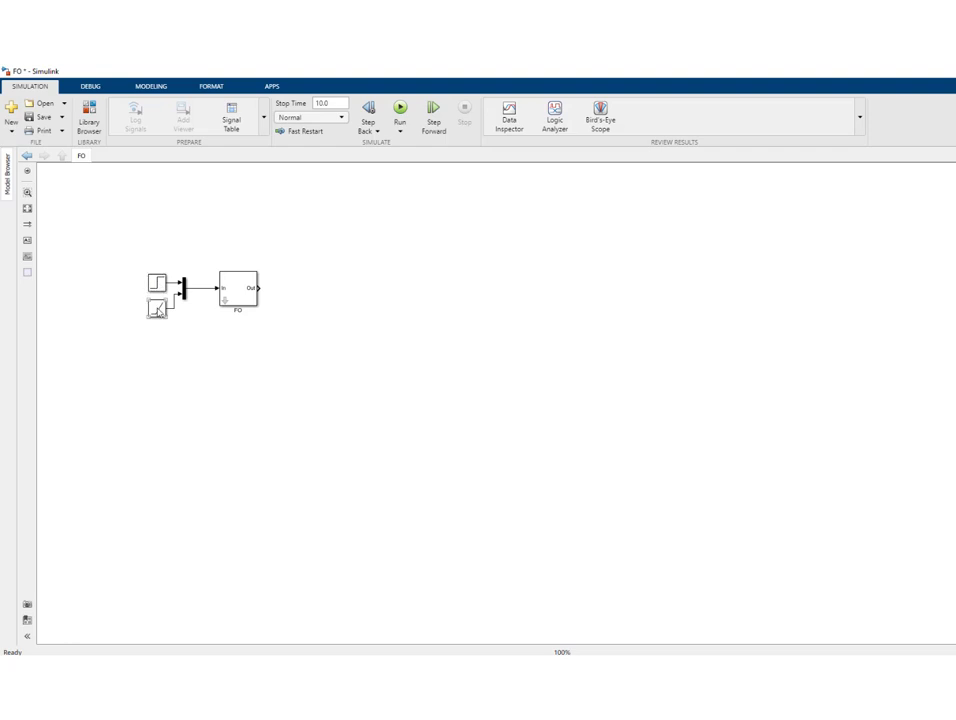
Set the Ramp block's slope to 0.1
double_click(157, 310)
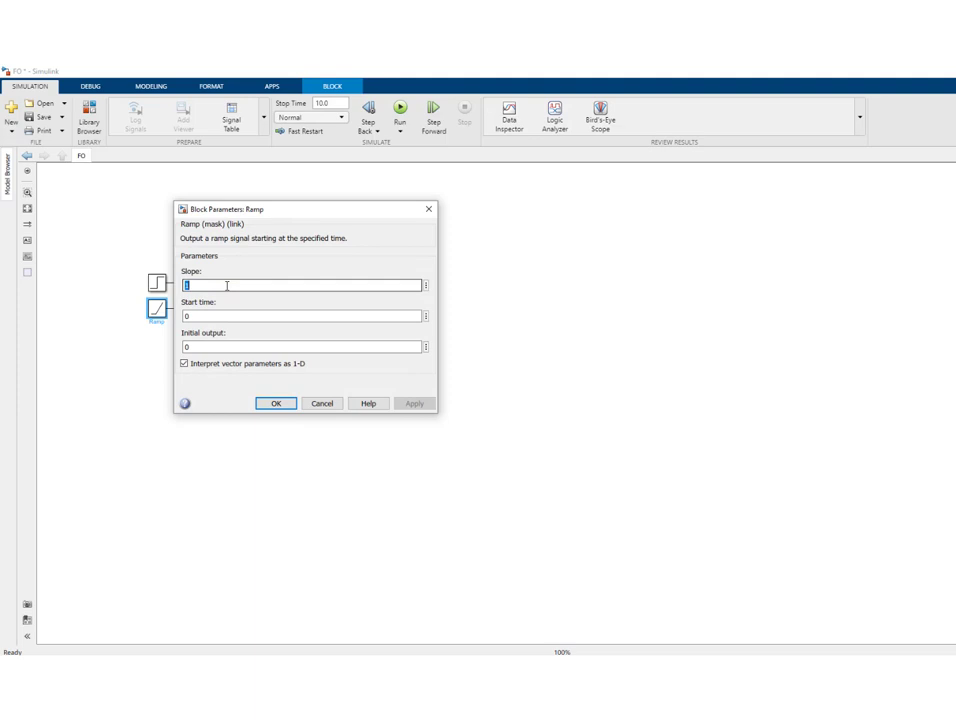
text(0.)
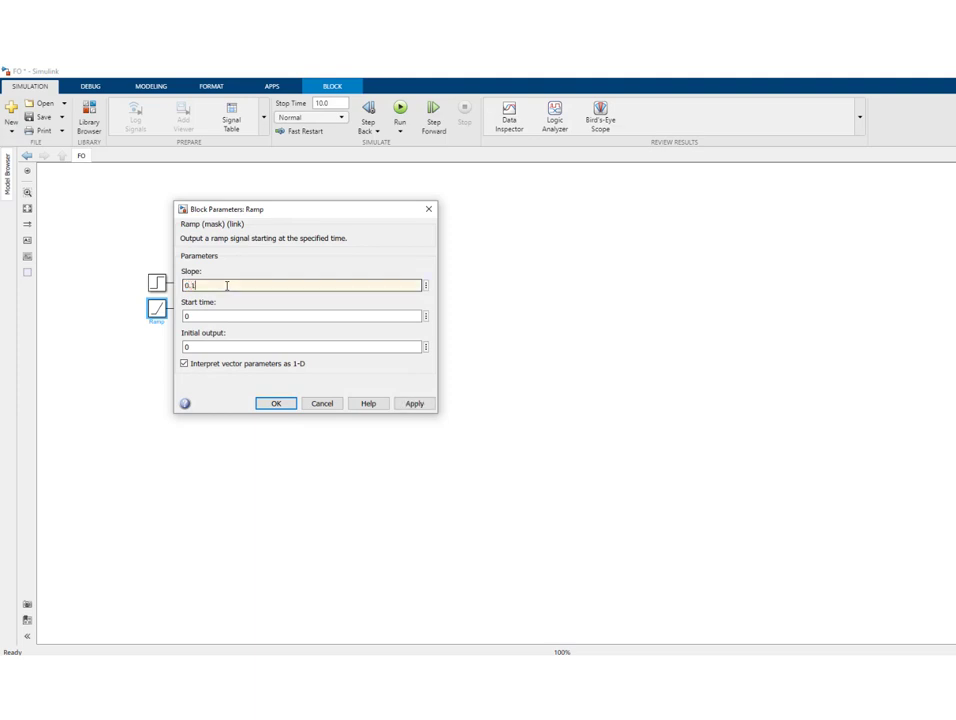
click(414, 403)
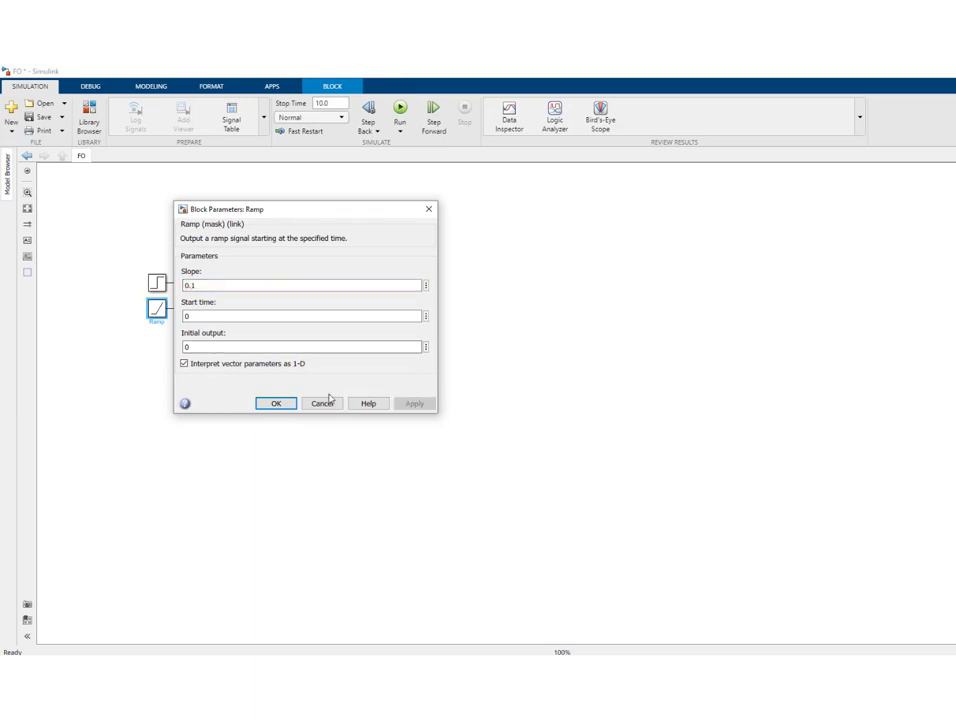
click(276, 403)
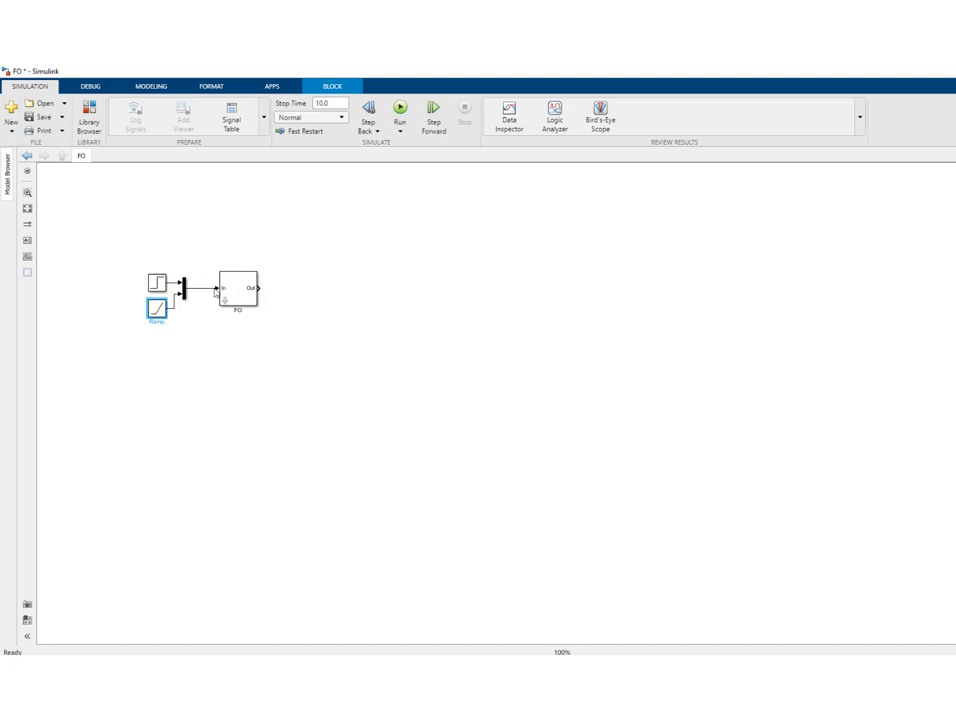
click(200, 367)
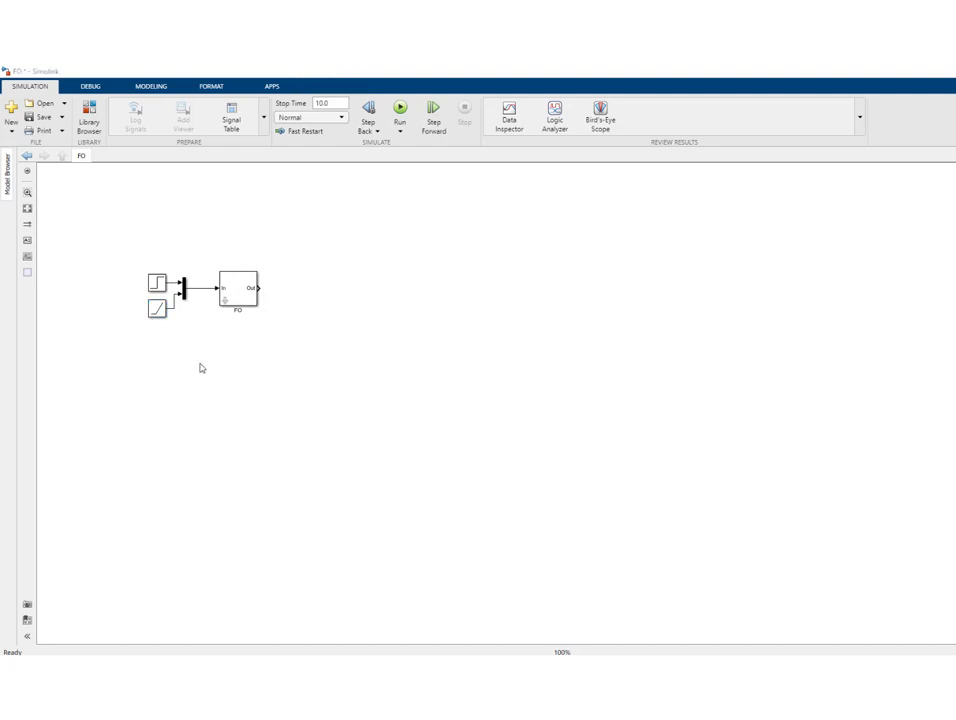
Add a Scope block from the Sinks library on the output side of the FO subsystem
click(95, 112)
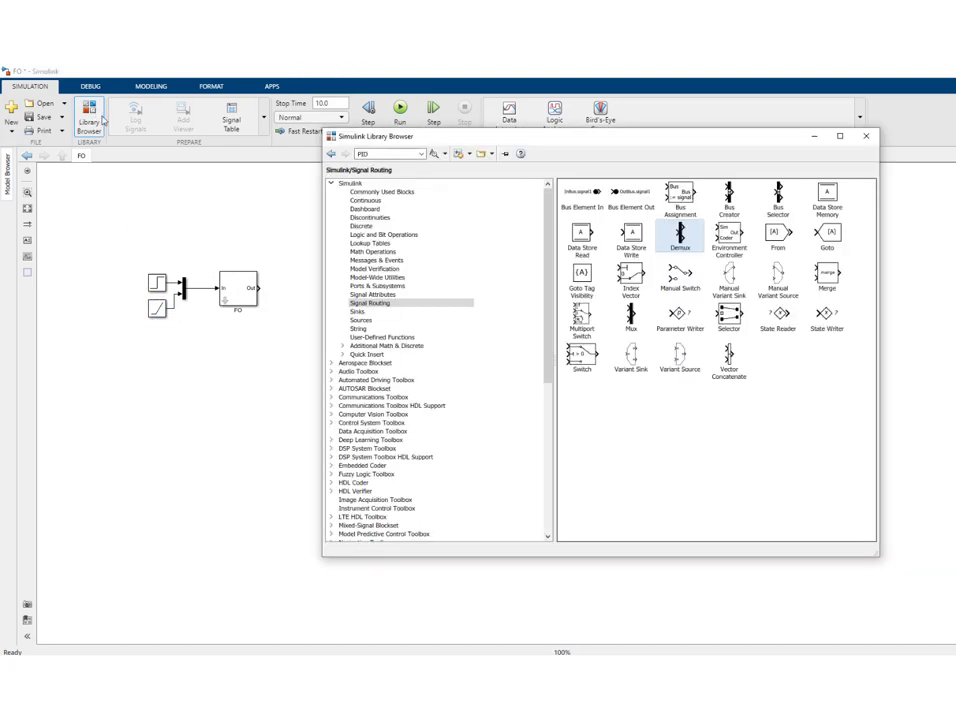
click(357, 311)
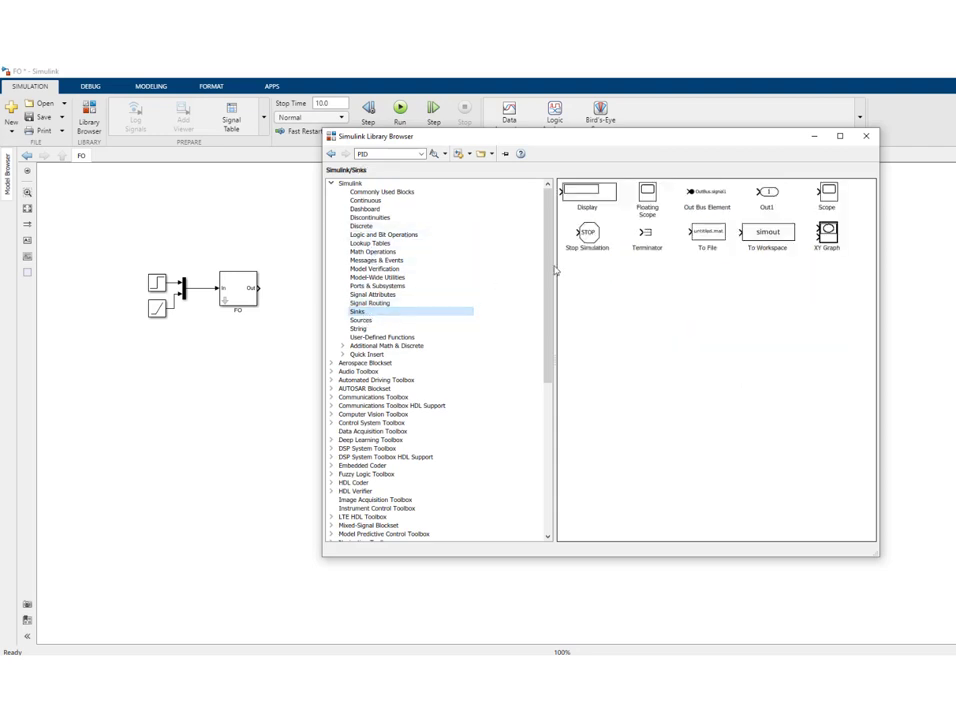
drag(827, 193, 305, 291)
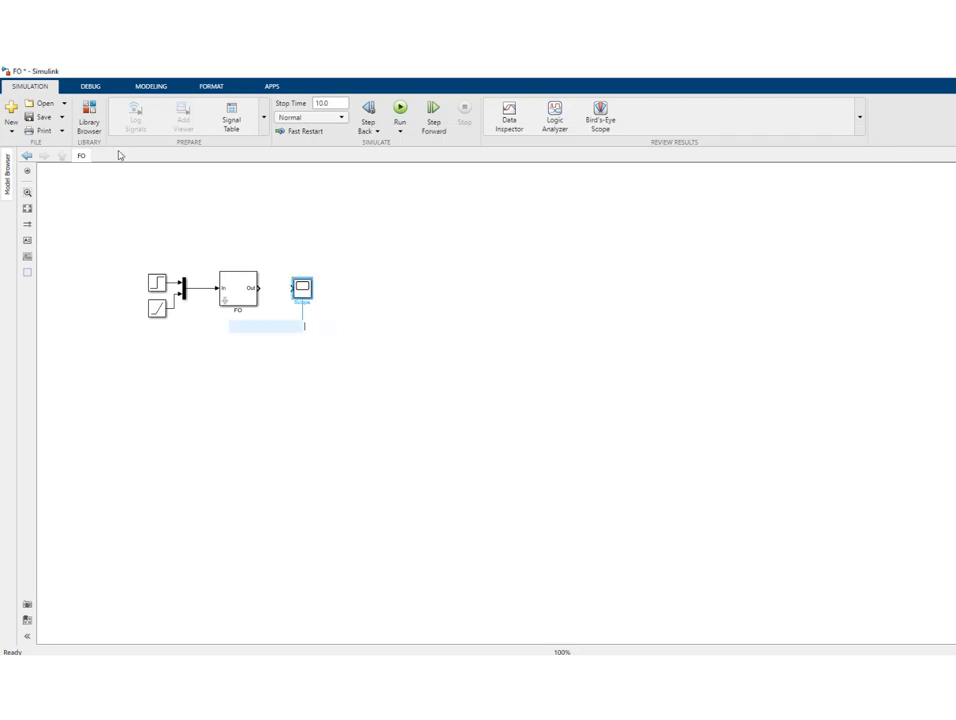
Insert a Demux block between the FO subsystem and the Scope, connected to the FO output
click(92, 118)
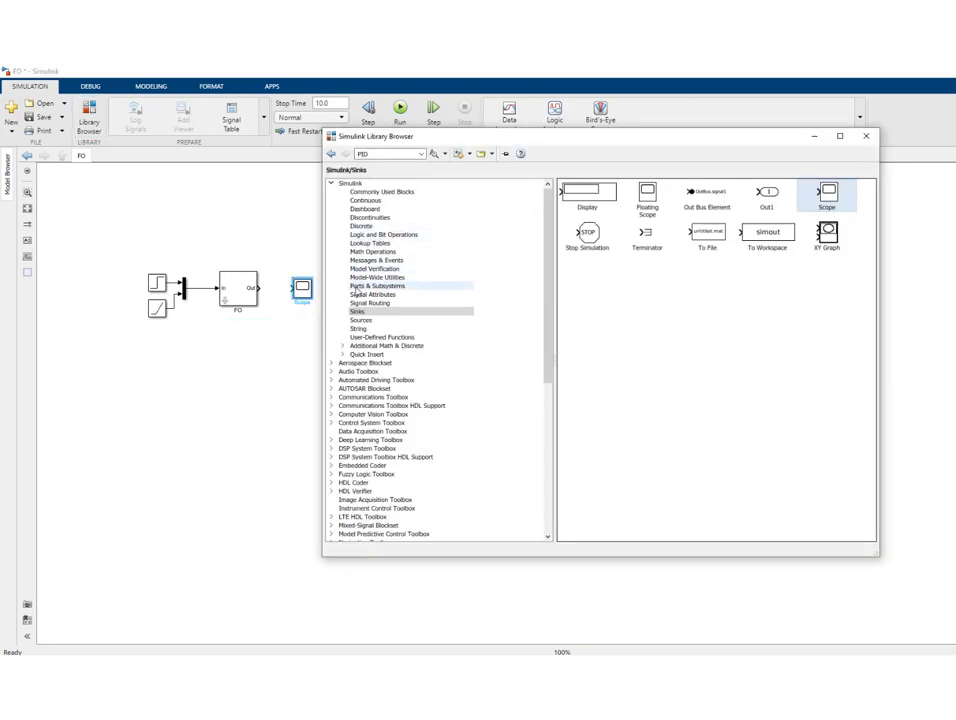
click(450, 302)
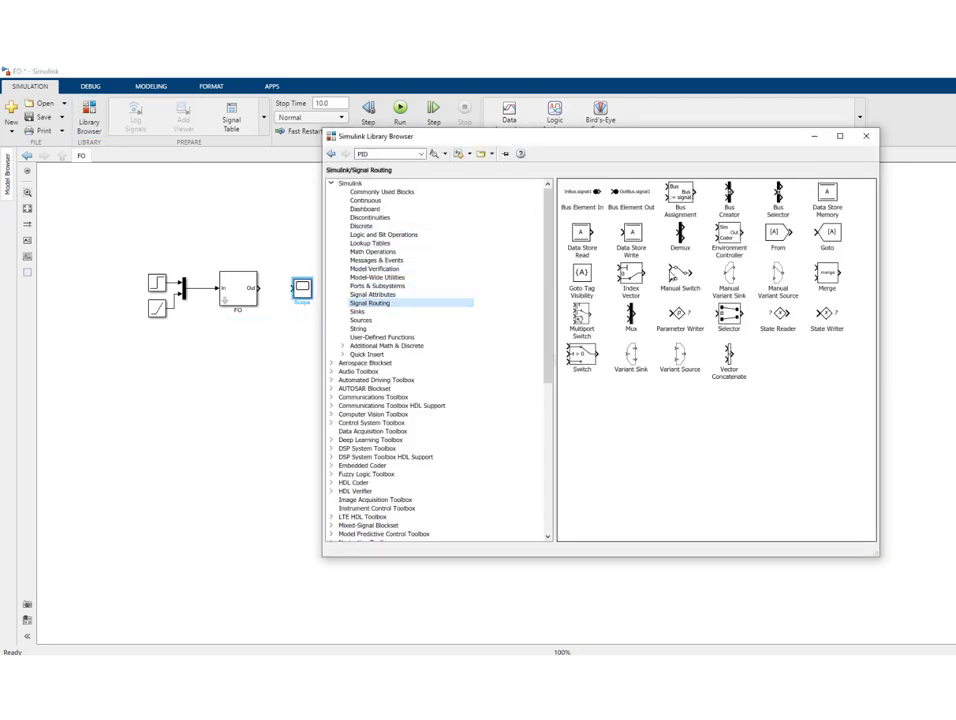
drag(681, 240, 369, 295)
drag(272, 289, 281, 289)
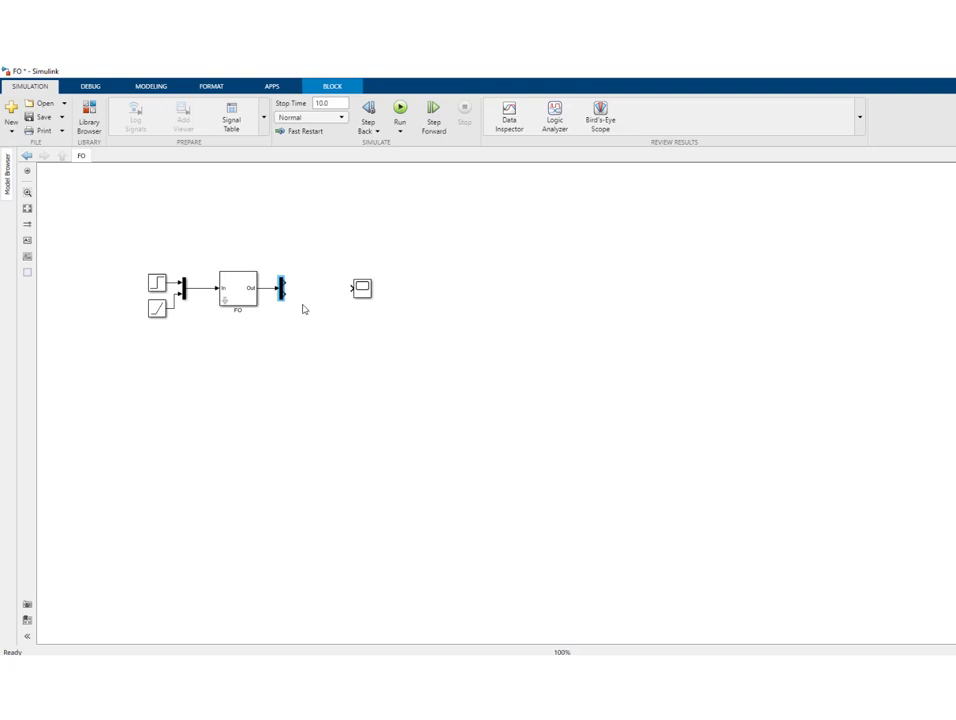
Set the Scope's number of input ports to 2 in its configuration properties
double_click(362, 289)
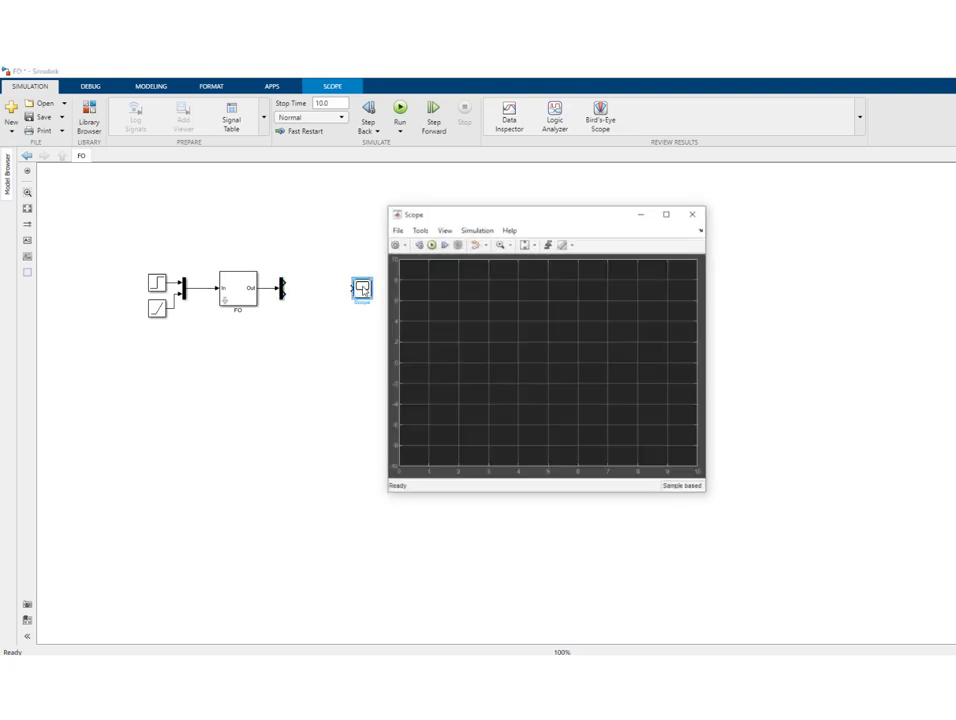
click(395, 245)
click(535, 340)
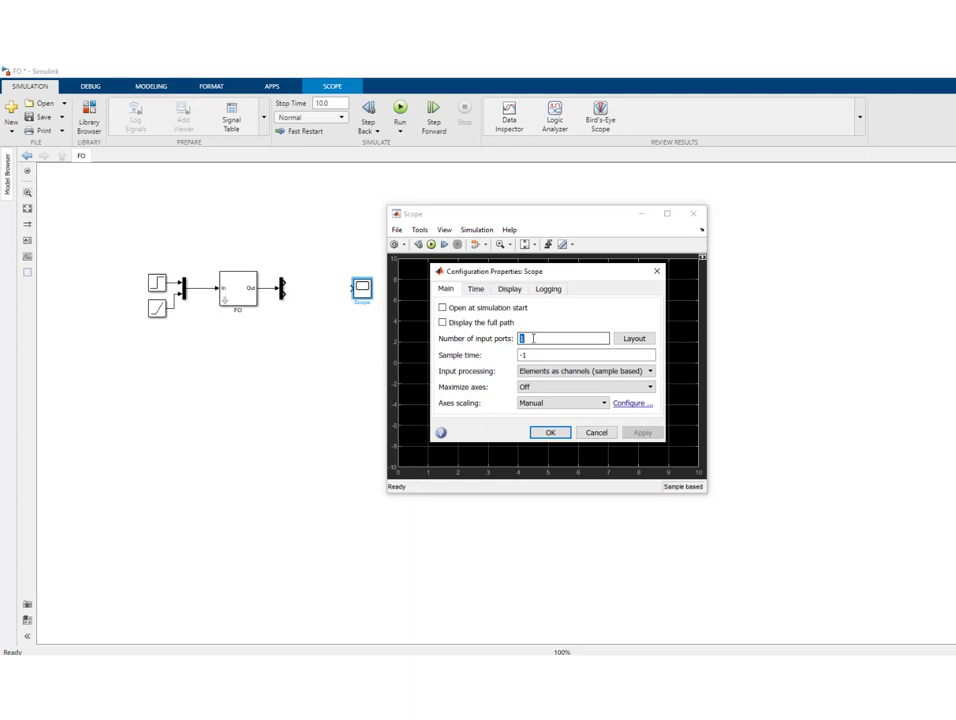
text(2)
click(642, 432)
click(550, 433)
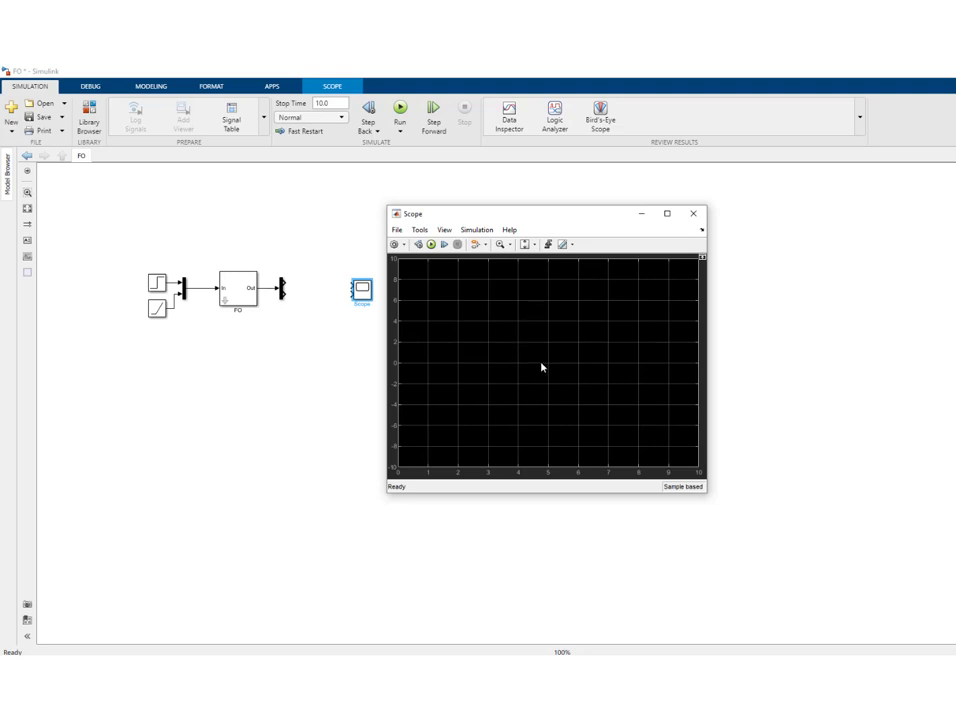
Style the Scope with a white figure background, white axes background and black axes lines
right_click(541, 367)
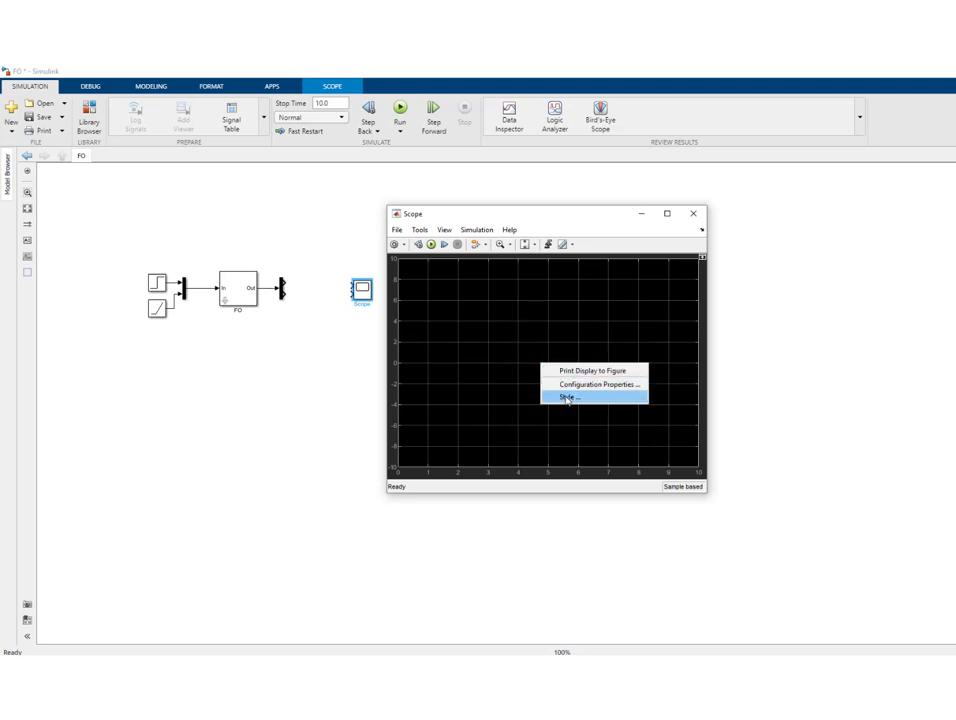
click(568, 397)
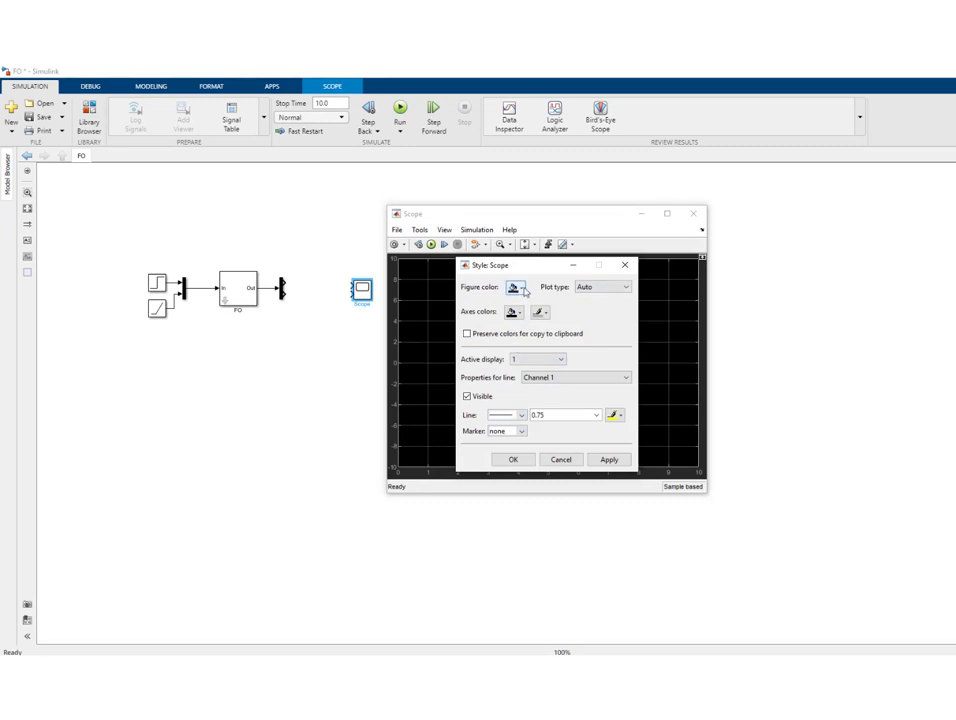
click(520, 288)
click(527, 304)
click(519, 312)
click(523, 326)
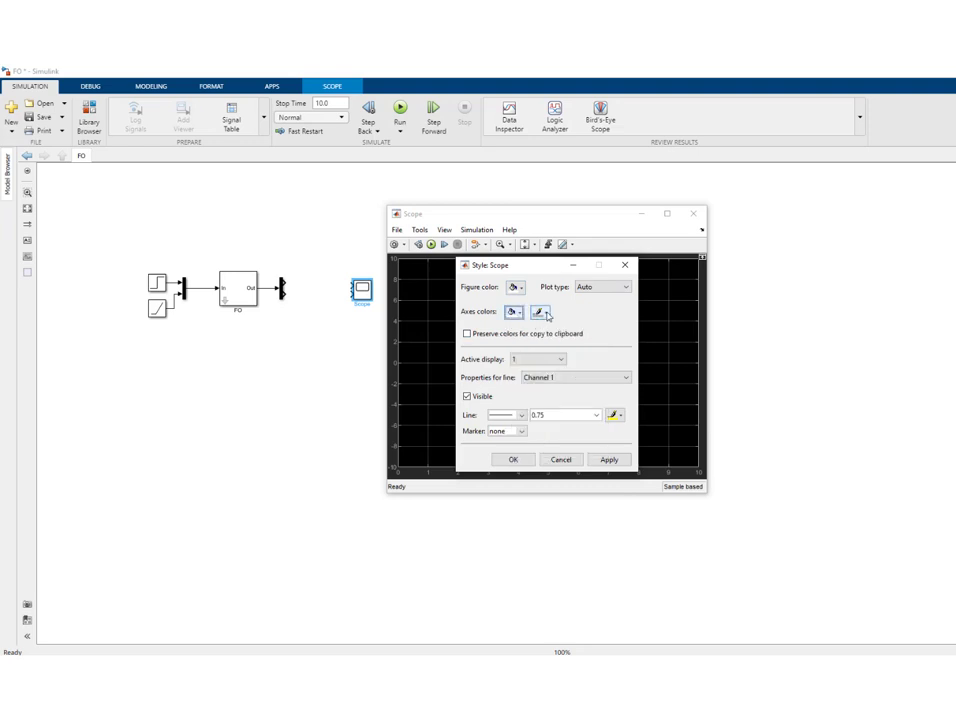
click(547, 316)
click(538, 325)
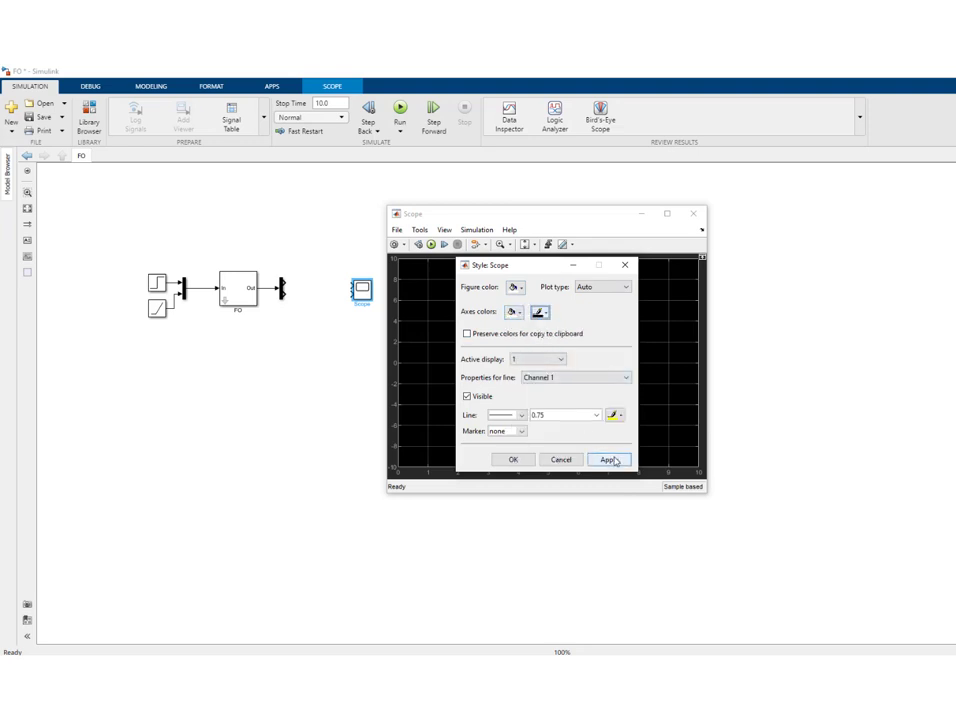
click(609, 460)
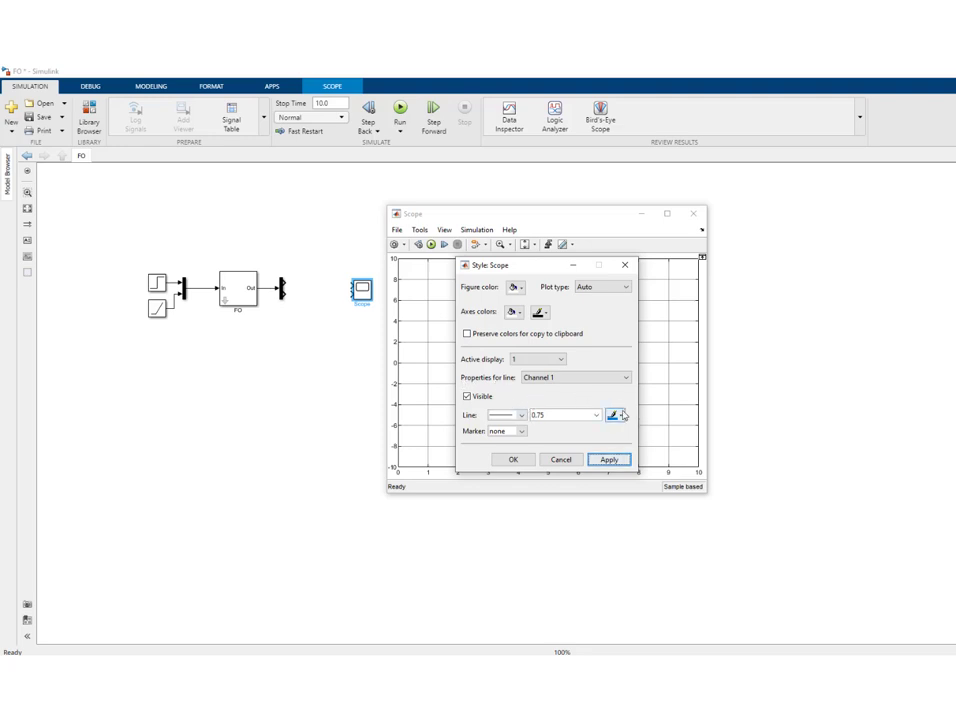
Set the Scope's Channel 1 line to blue with a width of 2.0
click(596, 414)
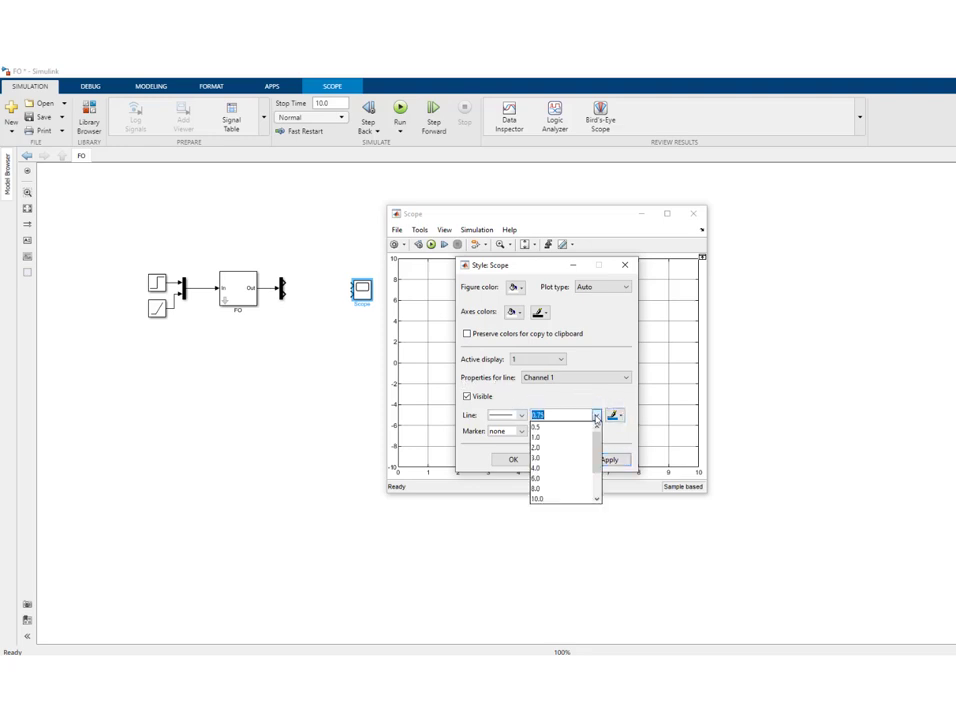
click(550, 447)
click(609, 461)
click(513, 460)
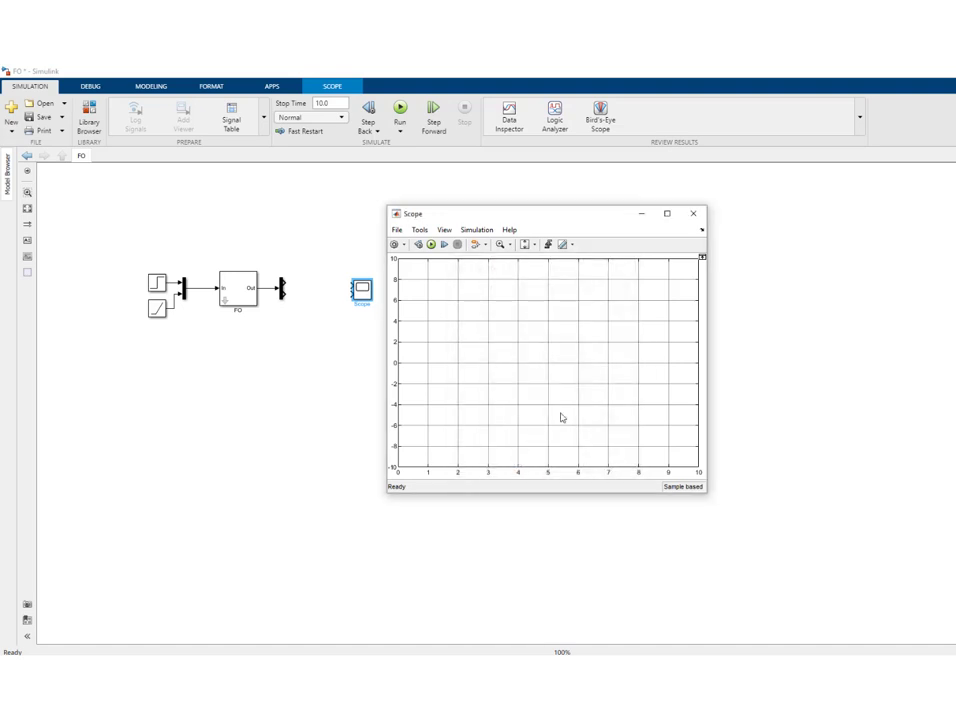
Connect both Demux outputs to the Scope's two inputs and place the Scope closer to the Demux
click(350, 350)
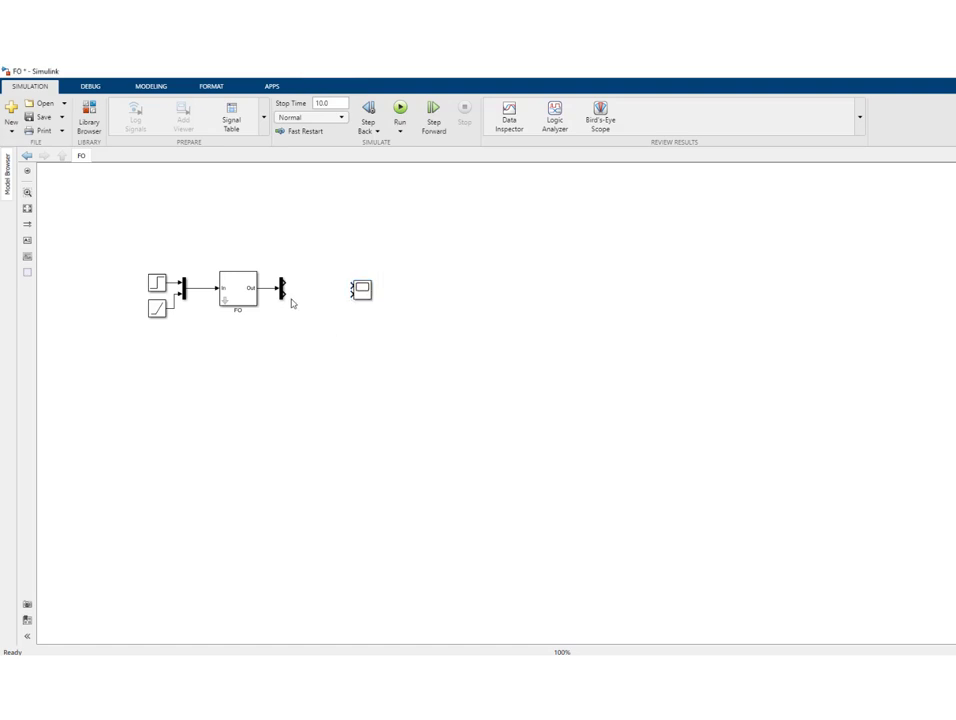
drag(283, 287, 363, 287)
drag(284, 292, 350, 292)
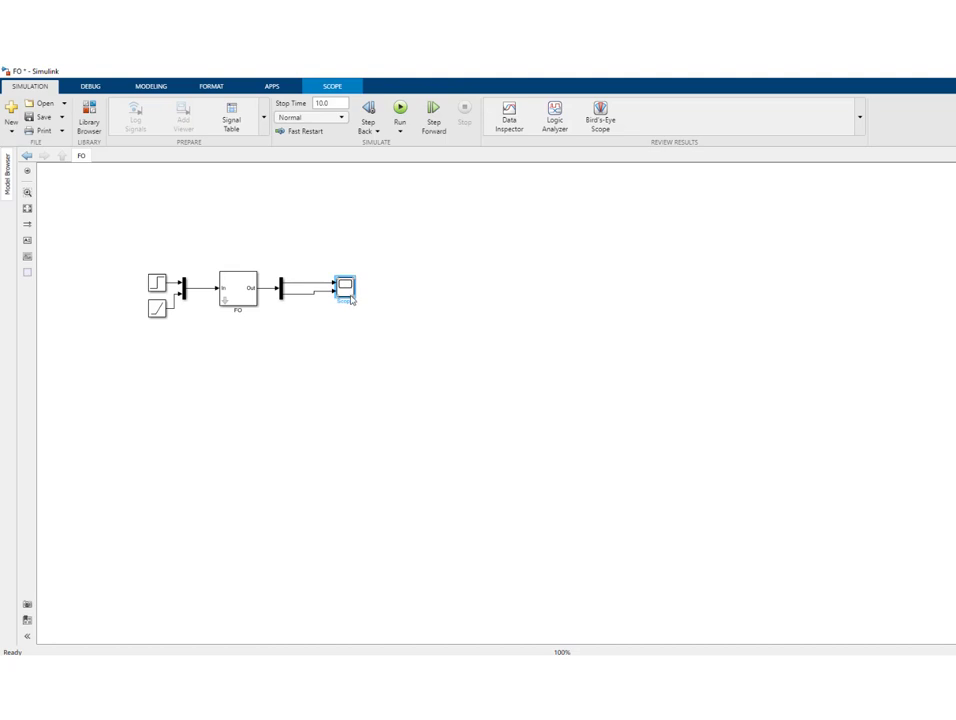
click(386, 316)
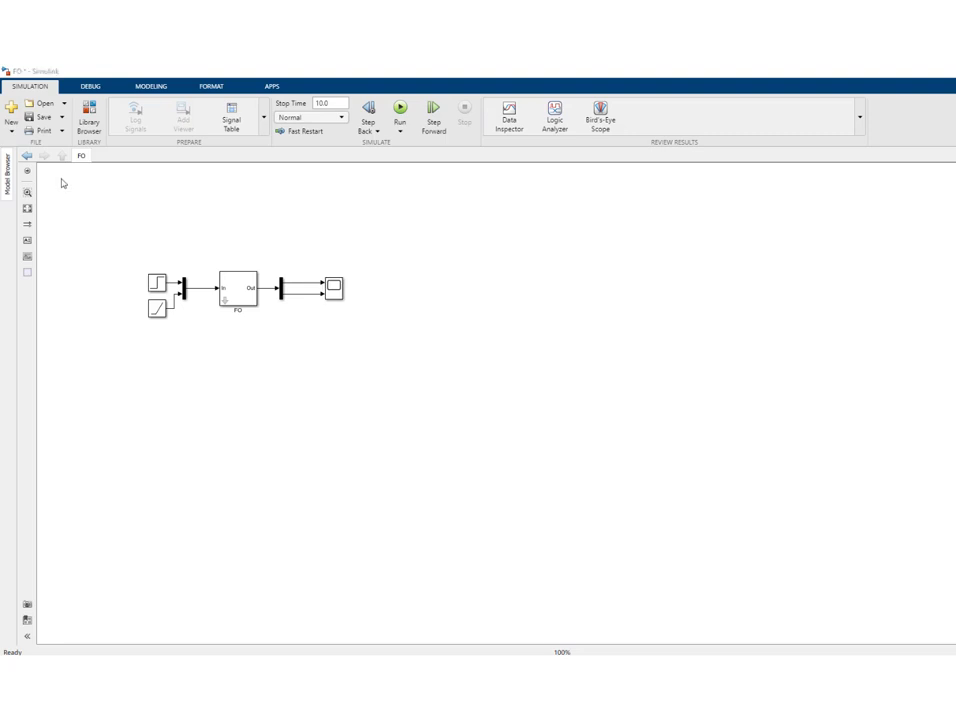
Save and run the model, and open the Scope to view the responses
click(44, 118)
click(399, 108)
double_click(335, 292)
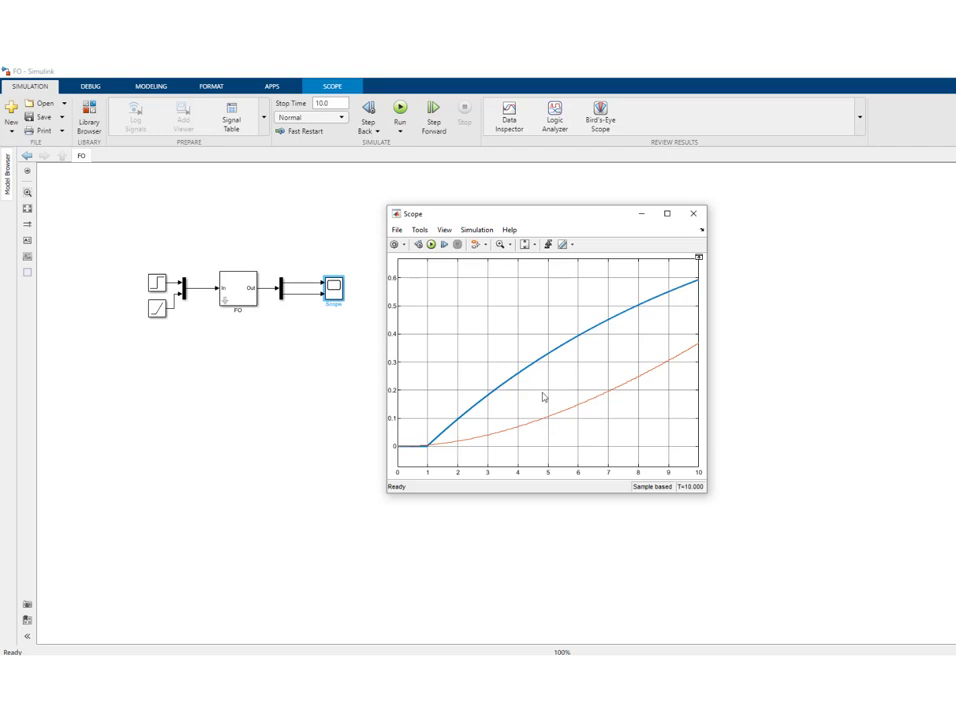
Change the Scope layout to two vertically stacked displays
click(444, 230)
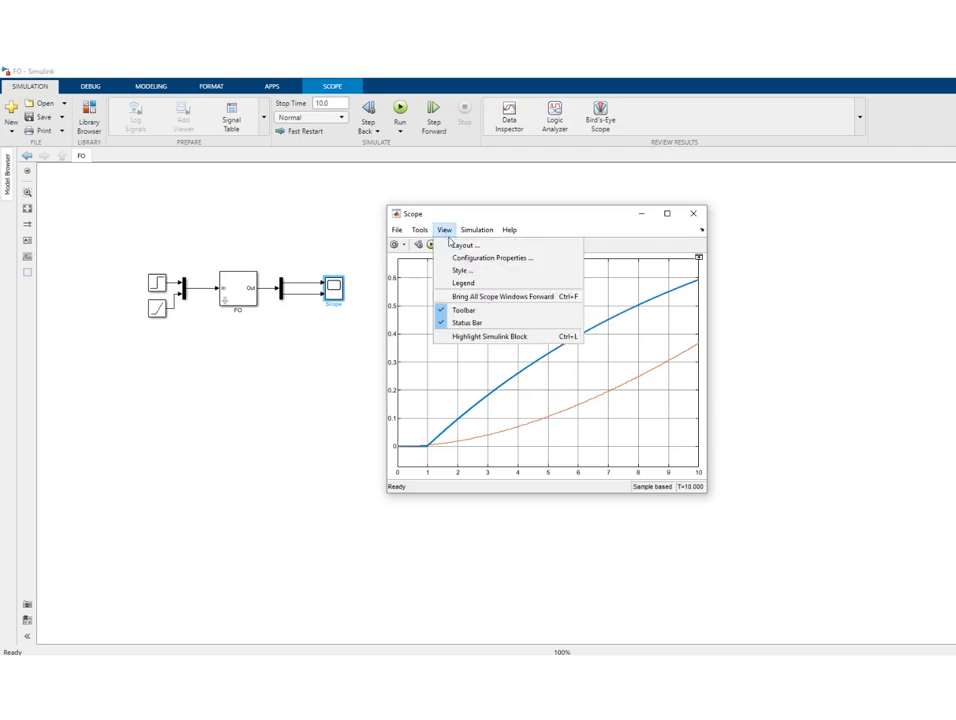
click(455, 246)
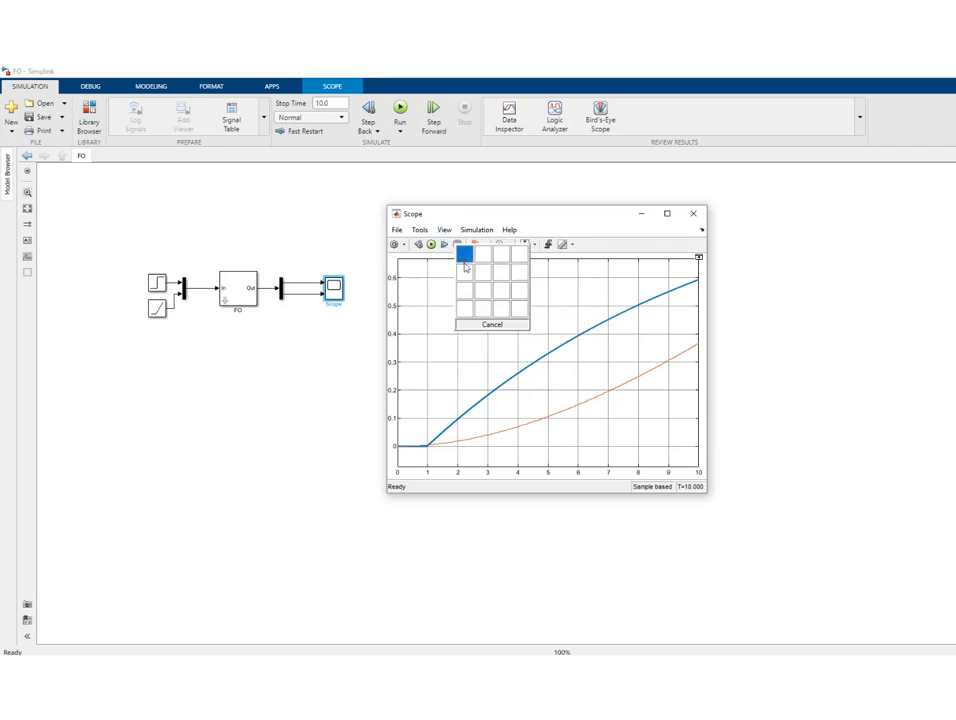
click(466, 275)
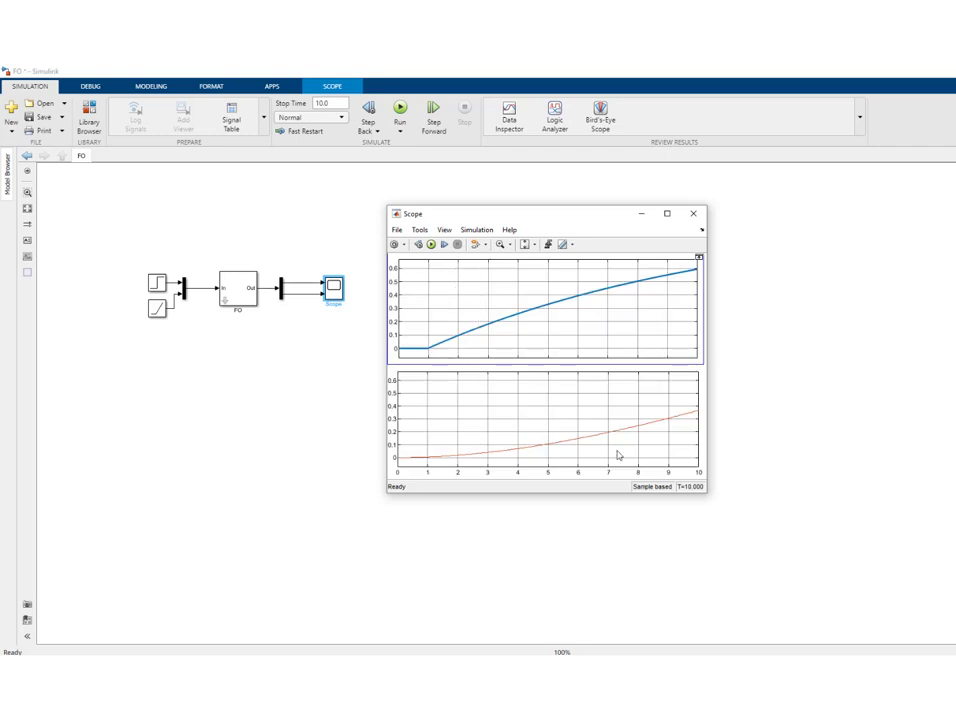
Style the Demux/2 line in the Scope's second display as blue with a width of 2.0
right_click(499, 405)
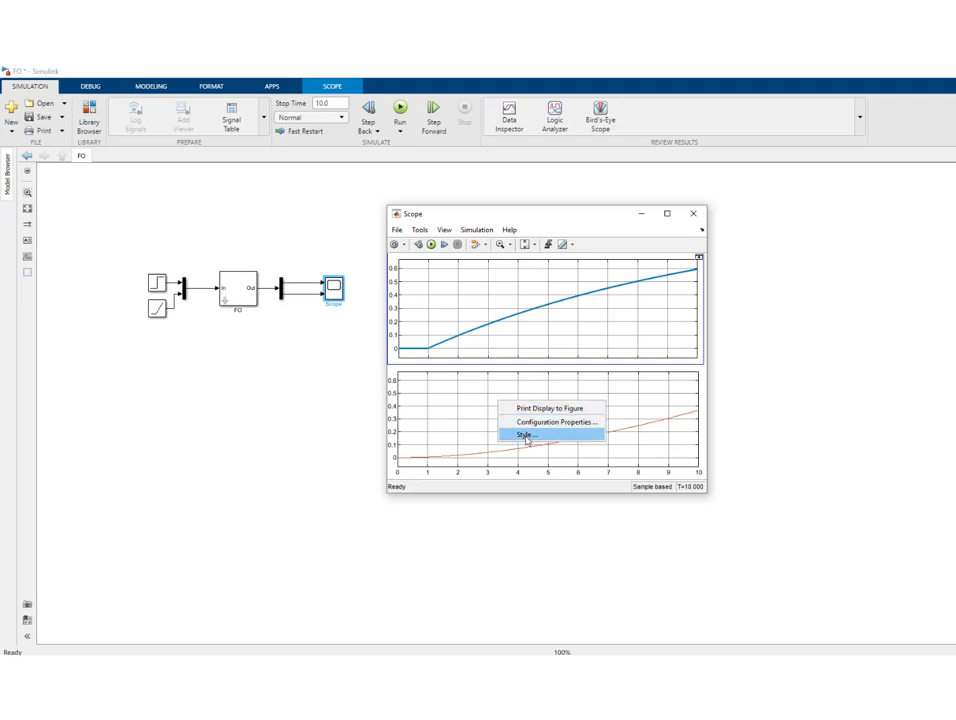
click(525, 435)
click(619, 416)
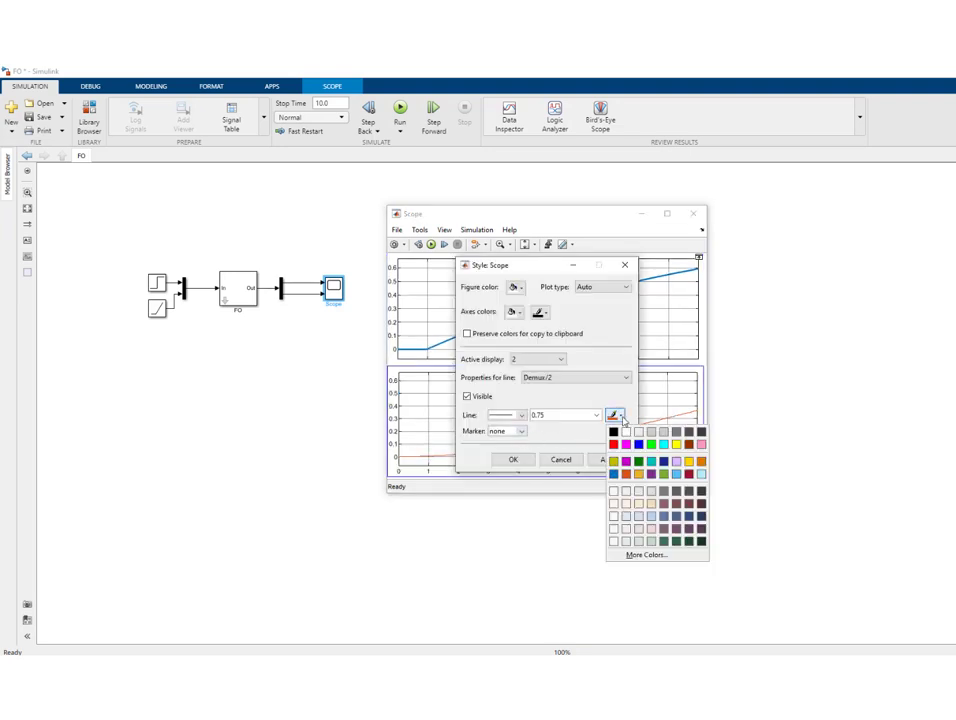
click(613, 483)
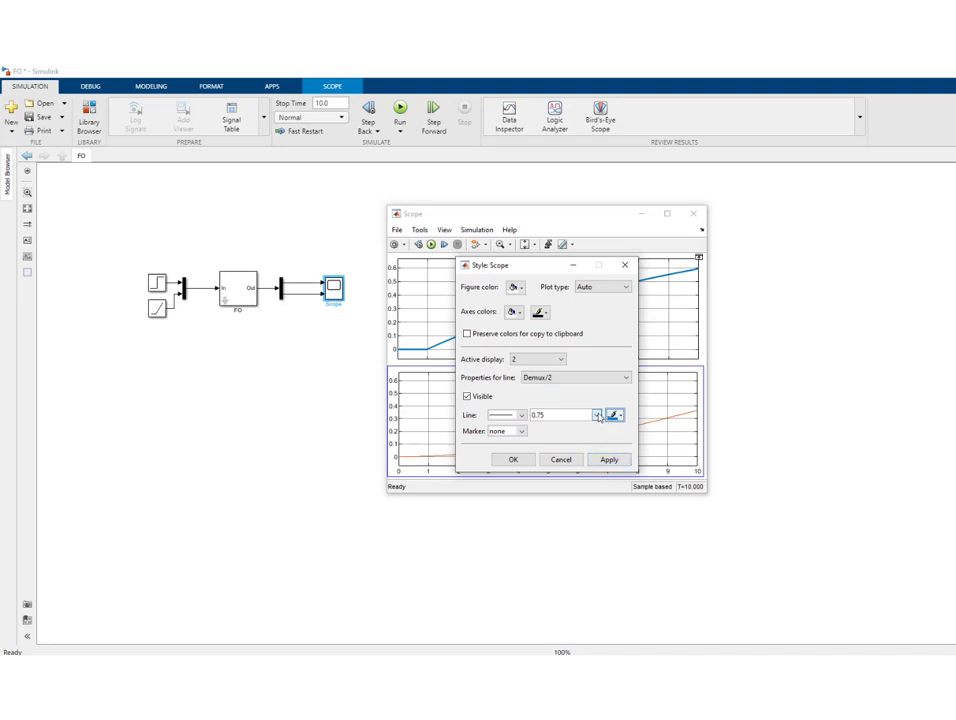
click(597, 415)
click(557, 448)
click(607, 459)
click(513, 459)
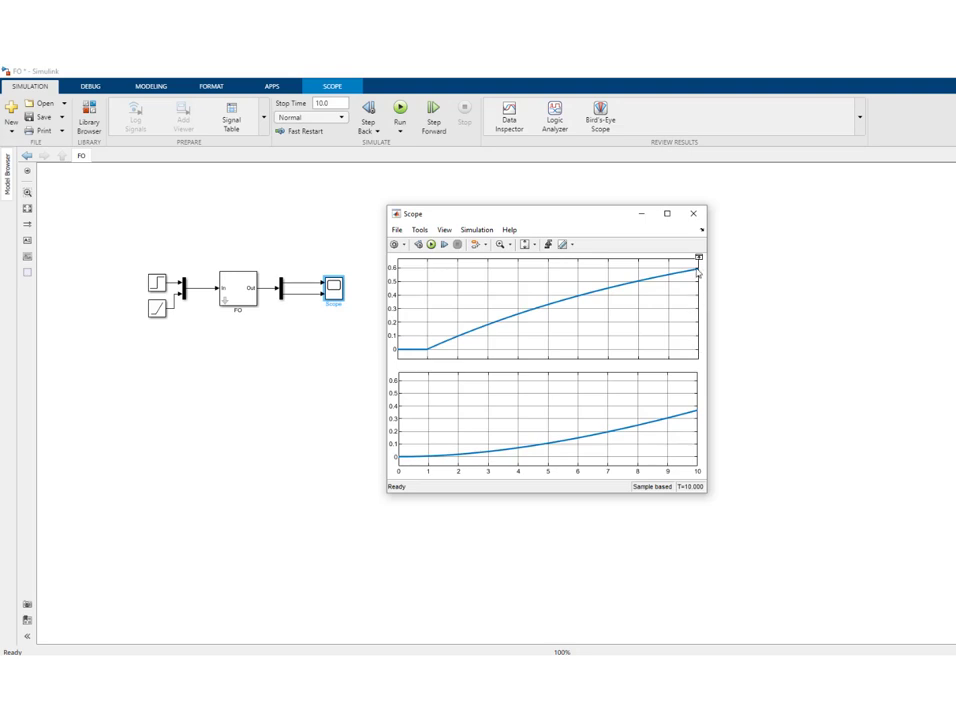
Rerun the simulation with a stop time of 50 and view the responses in the Scope
click(339, 101)
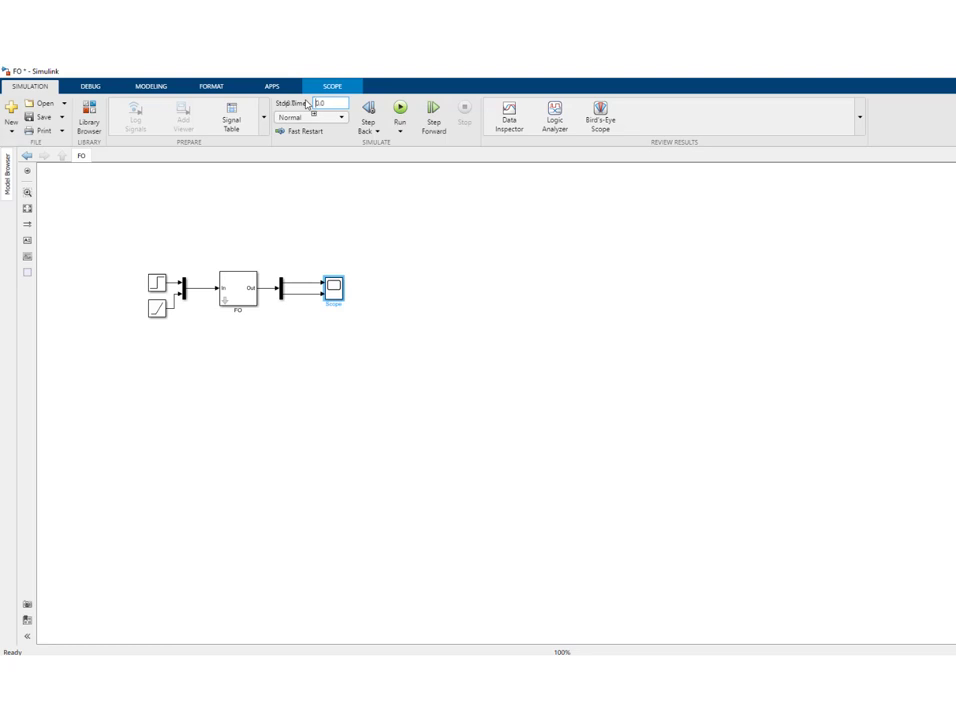
click(307, 171)
click(400, 110)
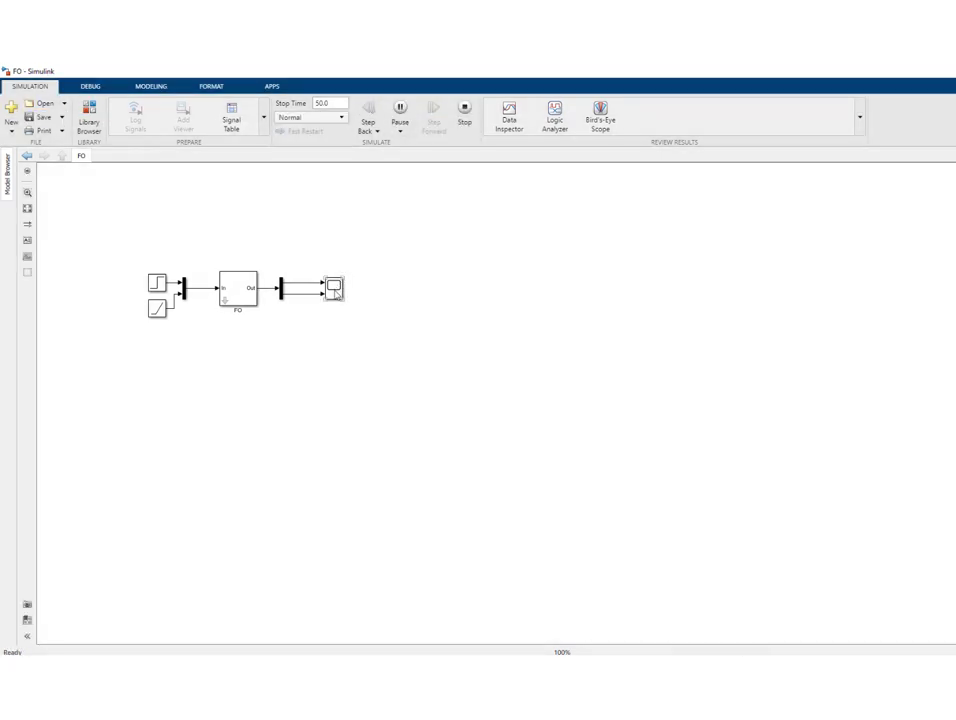
double_click(334, 288)
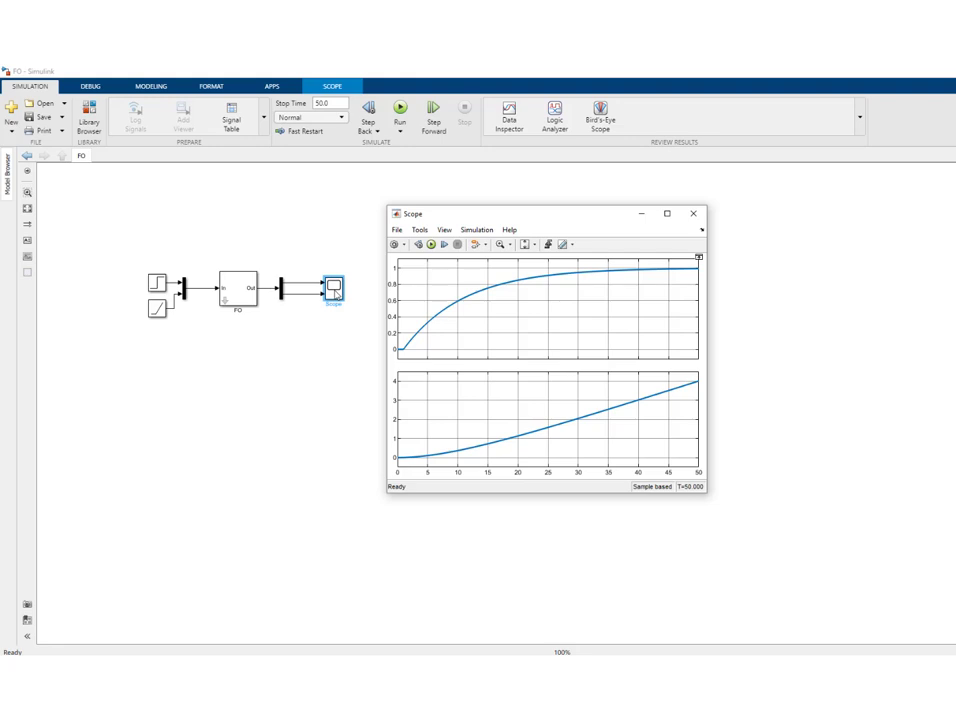
Delete the two signal lines between the Demux and the Scope
click(260, 380)
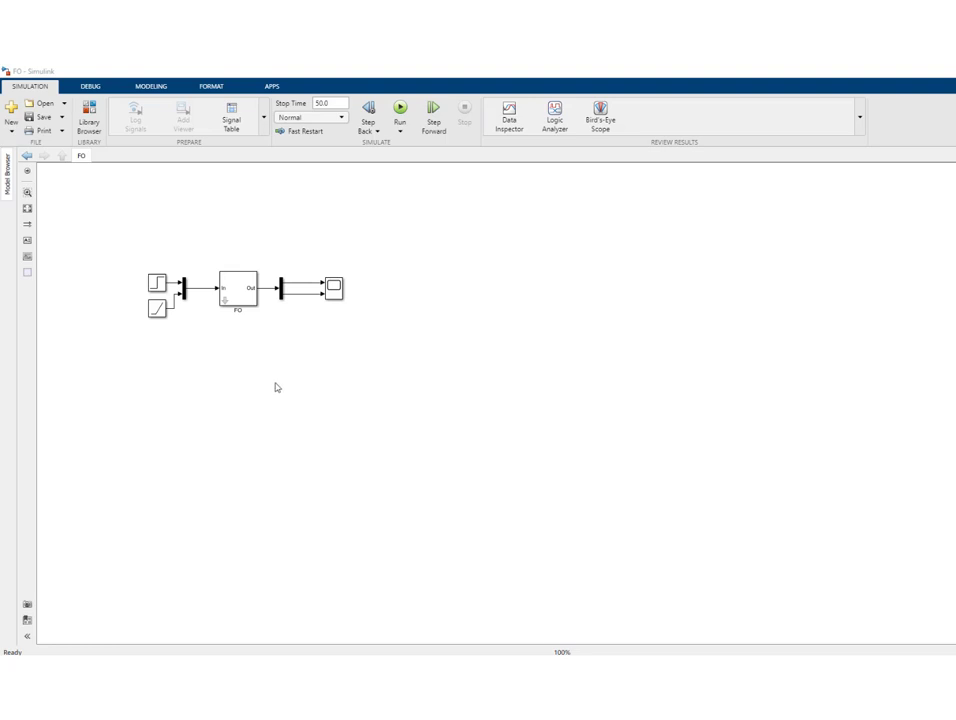
drag(298, 265, 313, 310)
key(Delete)
Place two copies of the Mux one above the other between Demux and Scope, with the upper one feeding the Scope's first input
click(187, 296)
click(184, 289)
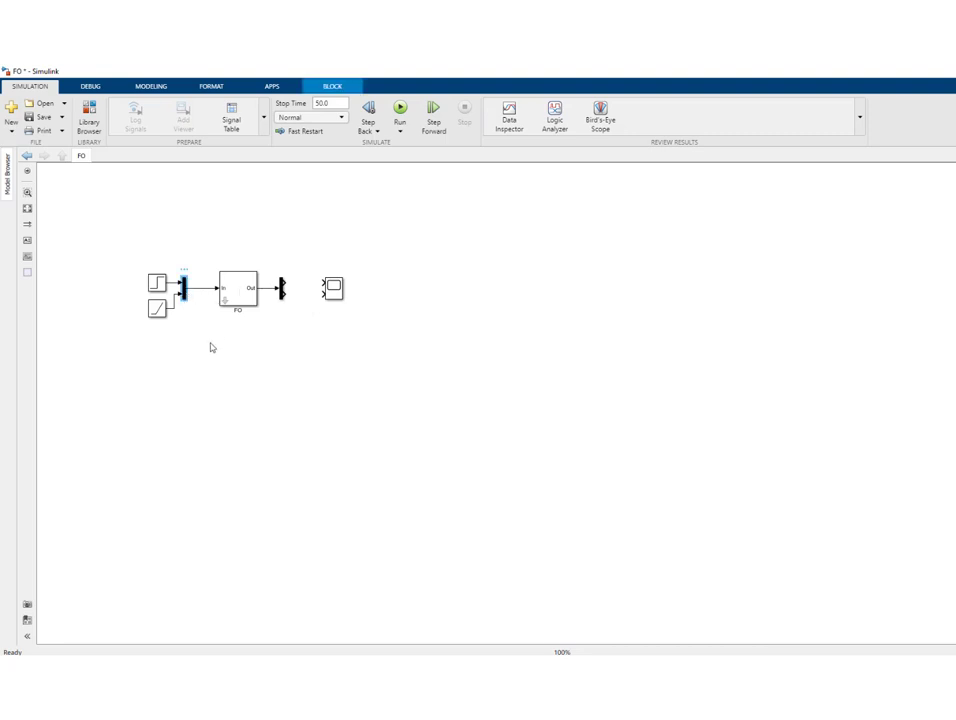
click(305, 265)
key(ctrl+v)
drag(310, 271, 323, 283)
key(ctrl+v)
mouse_move(314, 288)
mouse_down()
mouse_move(308, 318)
mouse_move(306, 308)
mouse_up()
Wire the Demux outputs and Step and Ramp branches into the two new Muxes, and the lower Mux into the Scope's second input
drag(285, 284, 302, 277)
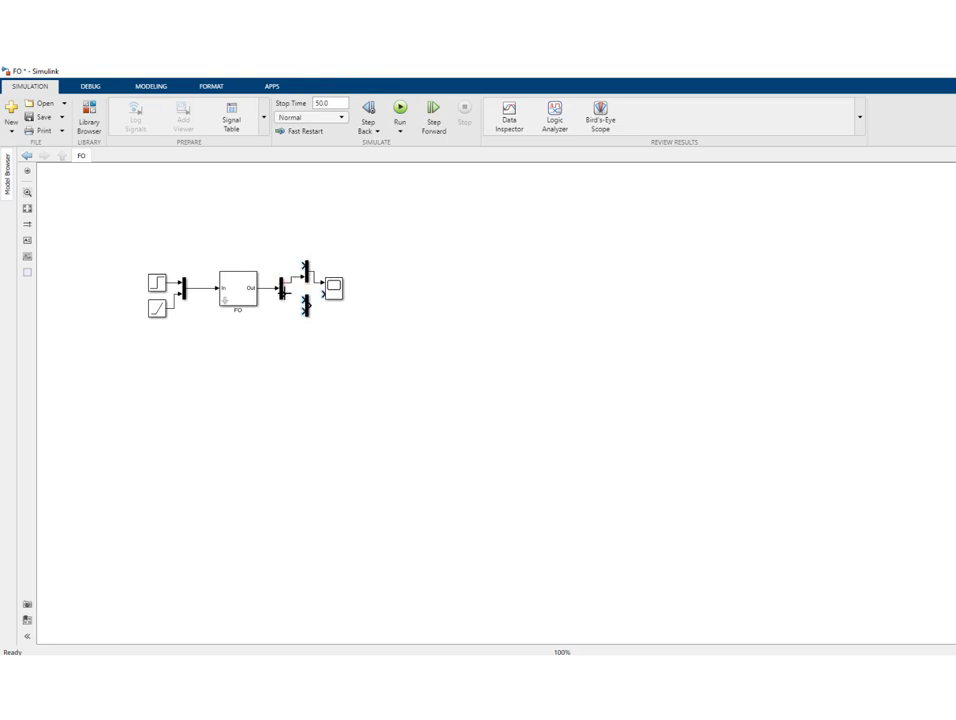
mouse_move(286, 307)
mouse_down()
mouse_move(299, 314)
mouse_move(304, 305)
mouse_up()
drag(172, 285, 303, 264)
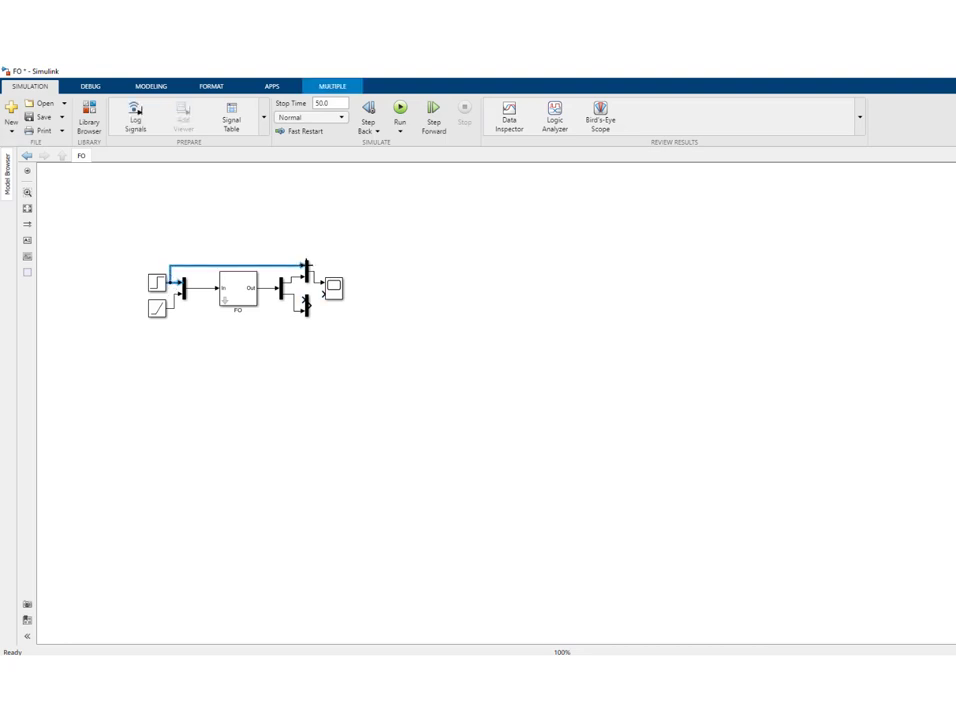
drag(176, 313, 303, 303)
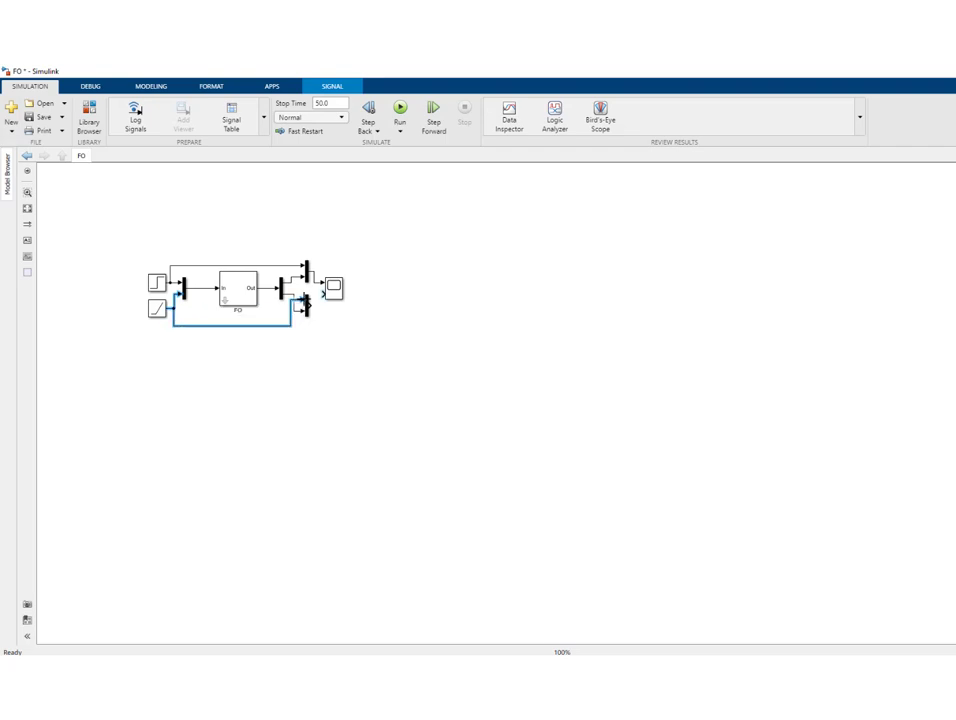
drag(311, 305, 325, 295)
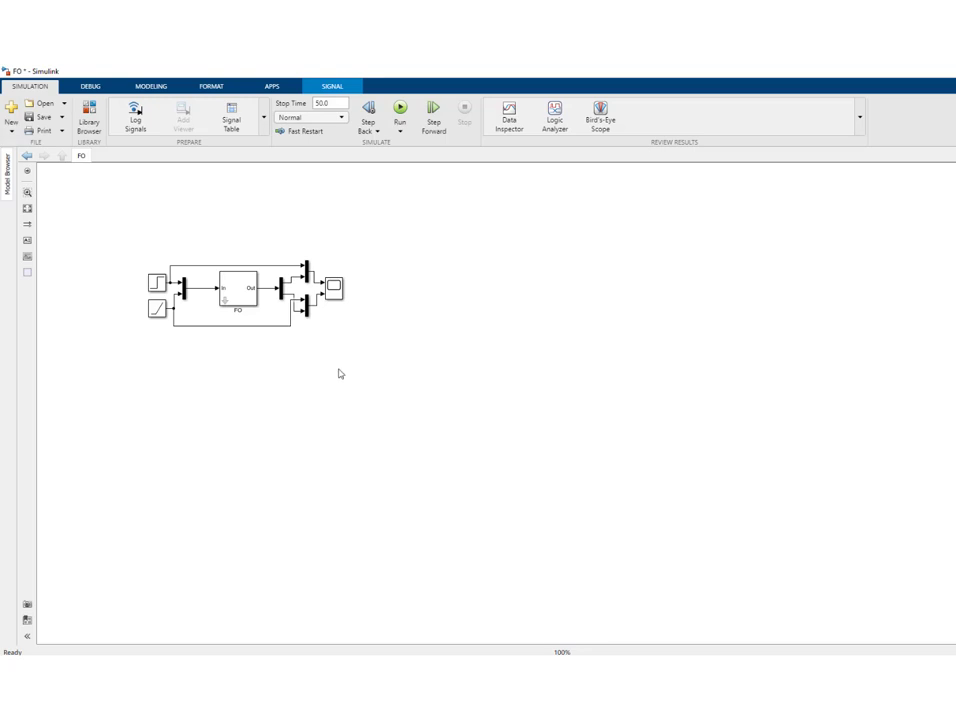
Run the rewired model and open the Scope to compare inputs with outputs
click(400, 109)
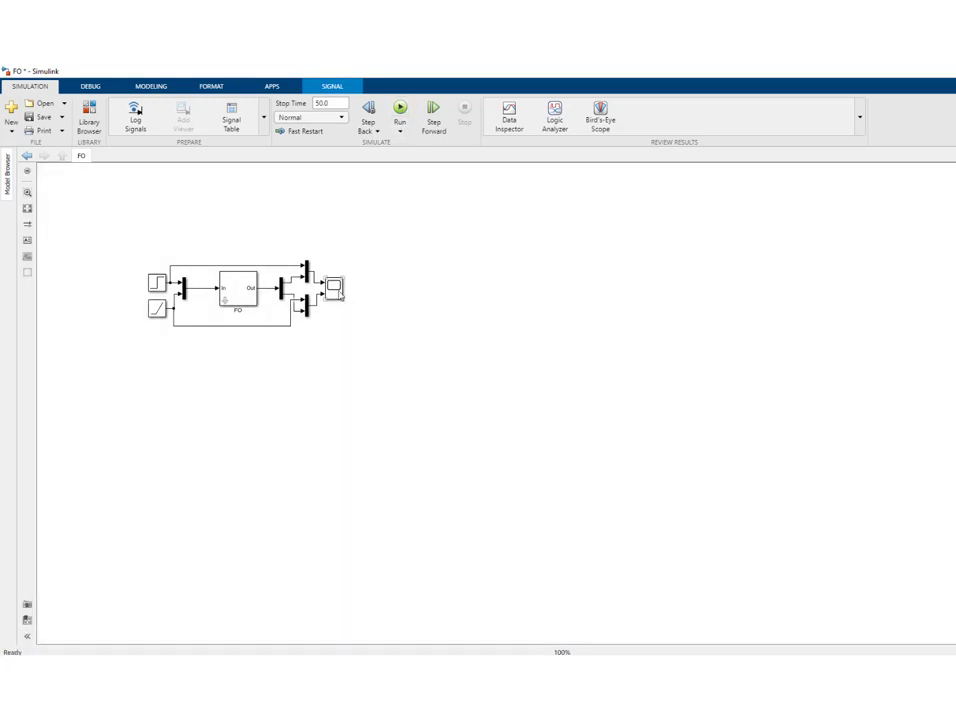
double_click(338, 290)
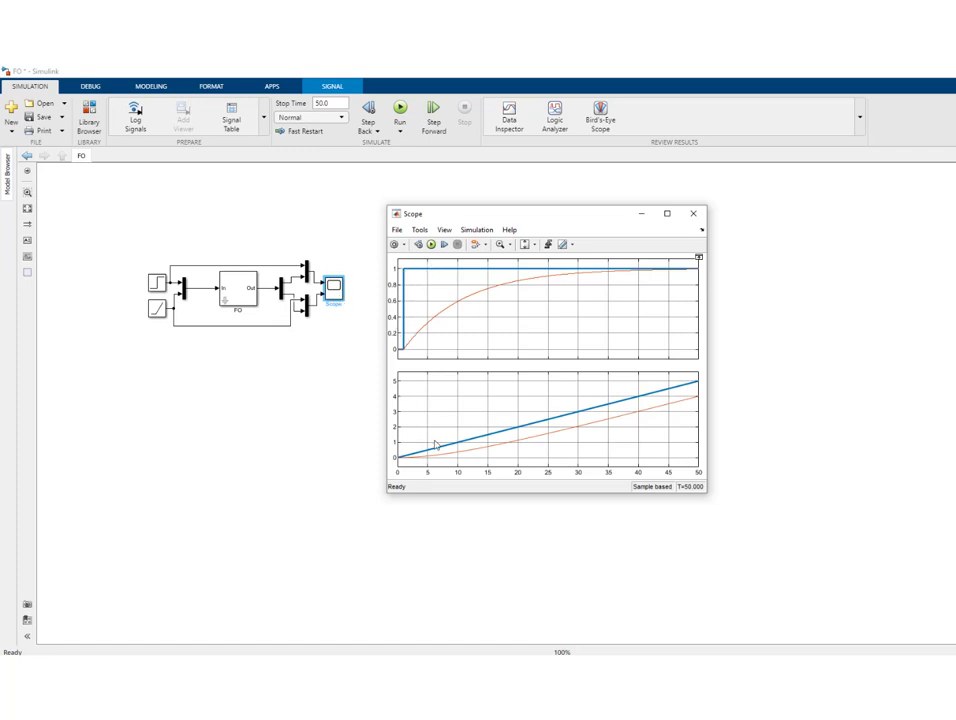
Style the Demux/1 line in the Scope's first display as green with a width of 2.0
right_click(498, 317)
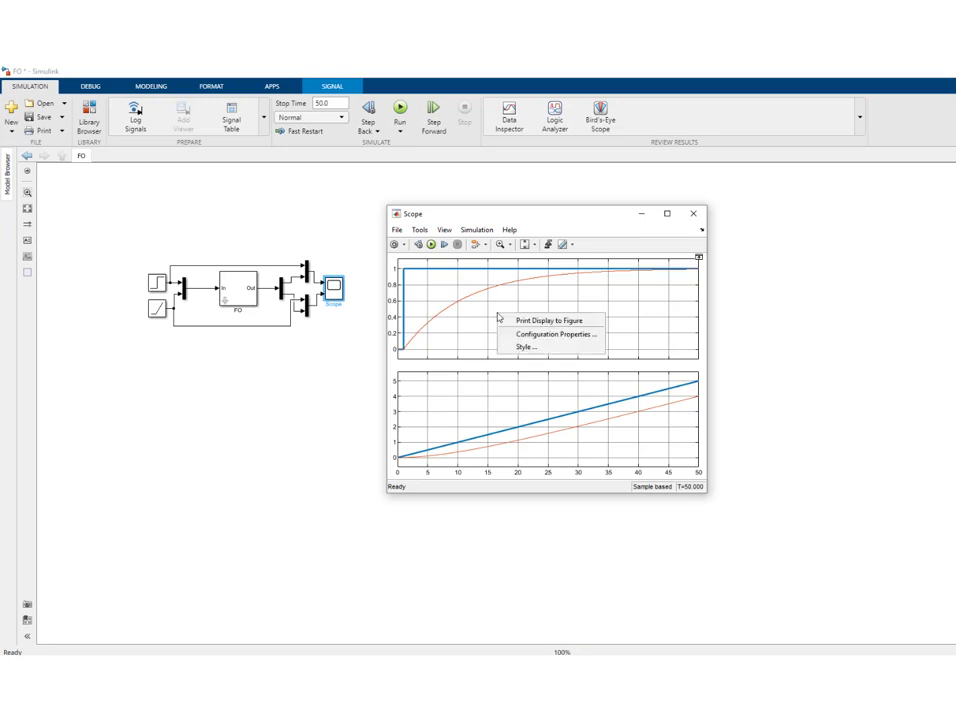
click(523, 347)
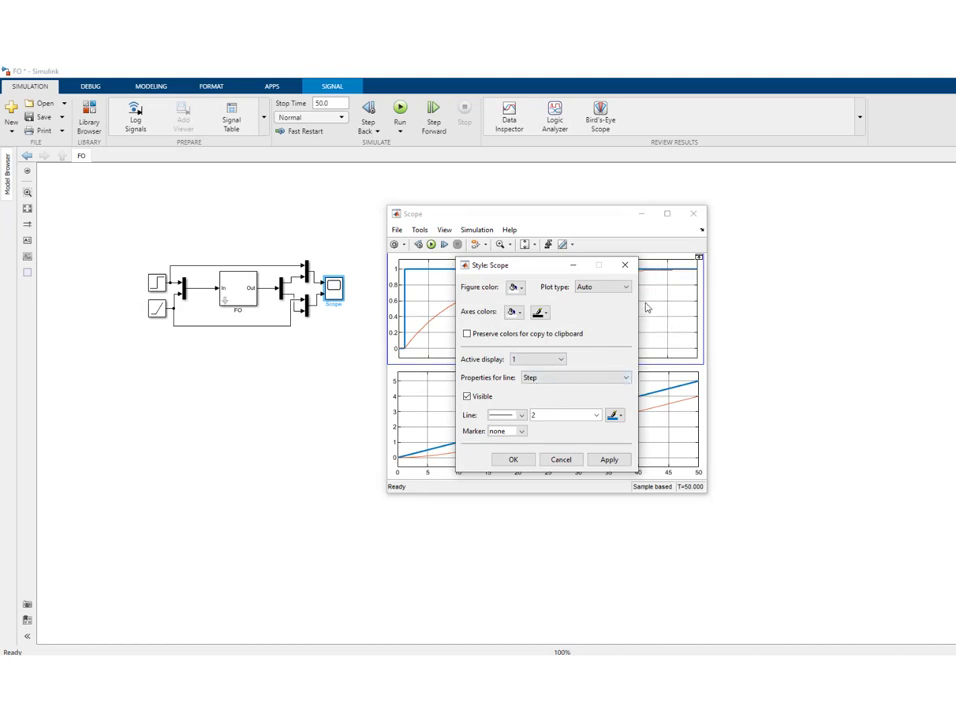
click(605, 377)
click(589, 400)
click(616, 415)
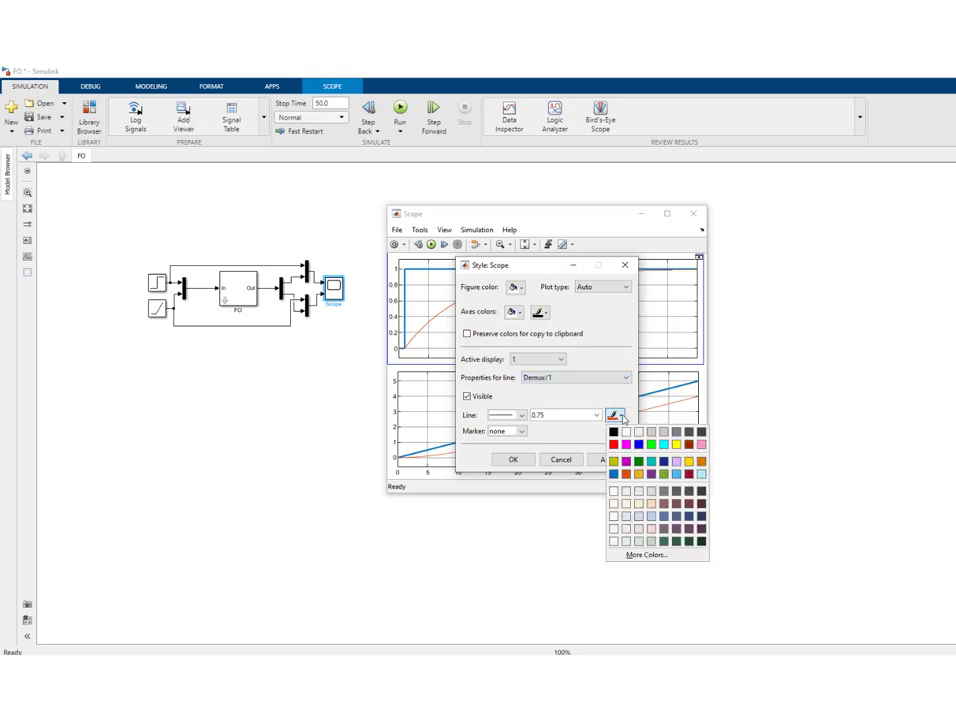
click(634, 461)
click(597, 415)
click(567, 451)
click(609, 459)
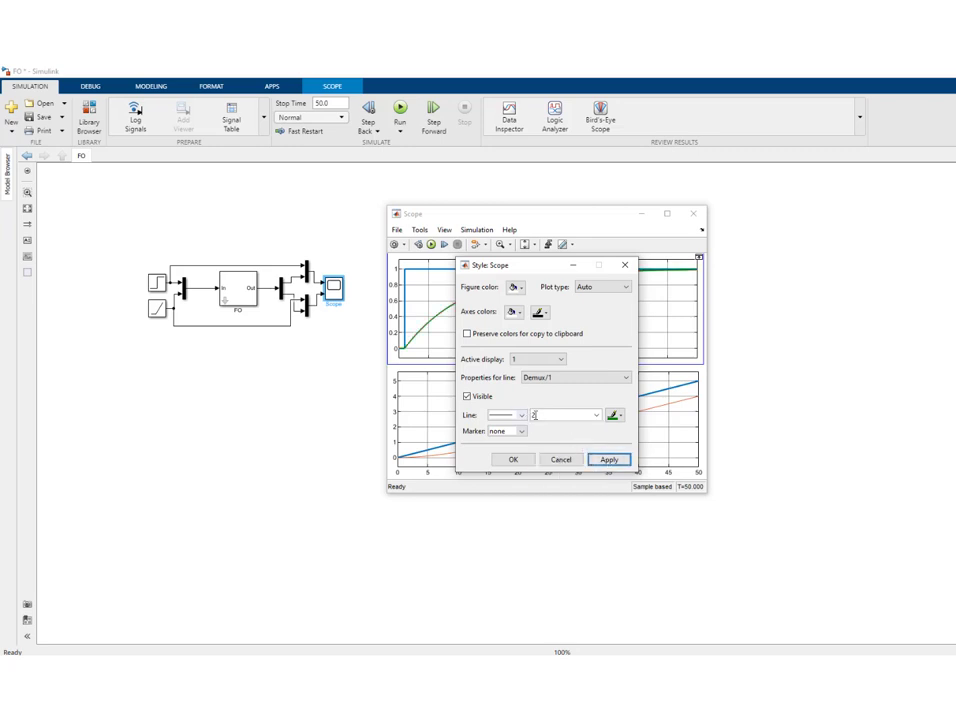
Style the Demux/2 line in the Scope's second display as green with a width of 2.0, and save the model
click(561, 359)
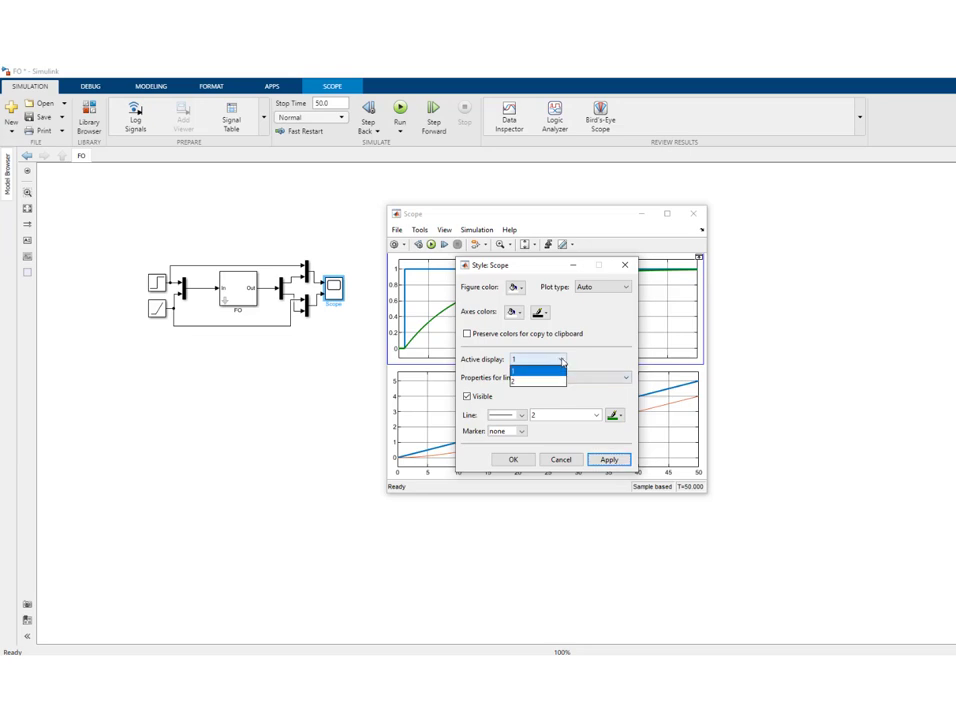
click(544, 380)
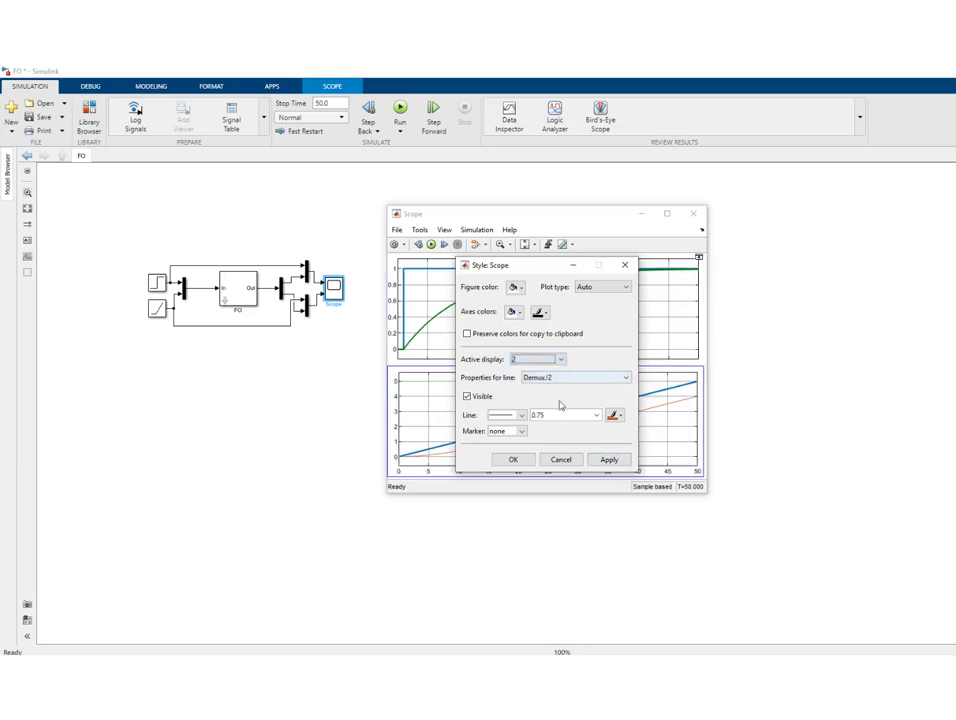
click(620, 418)
click(614, 458)
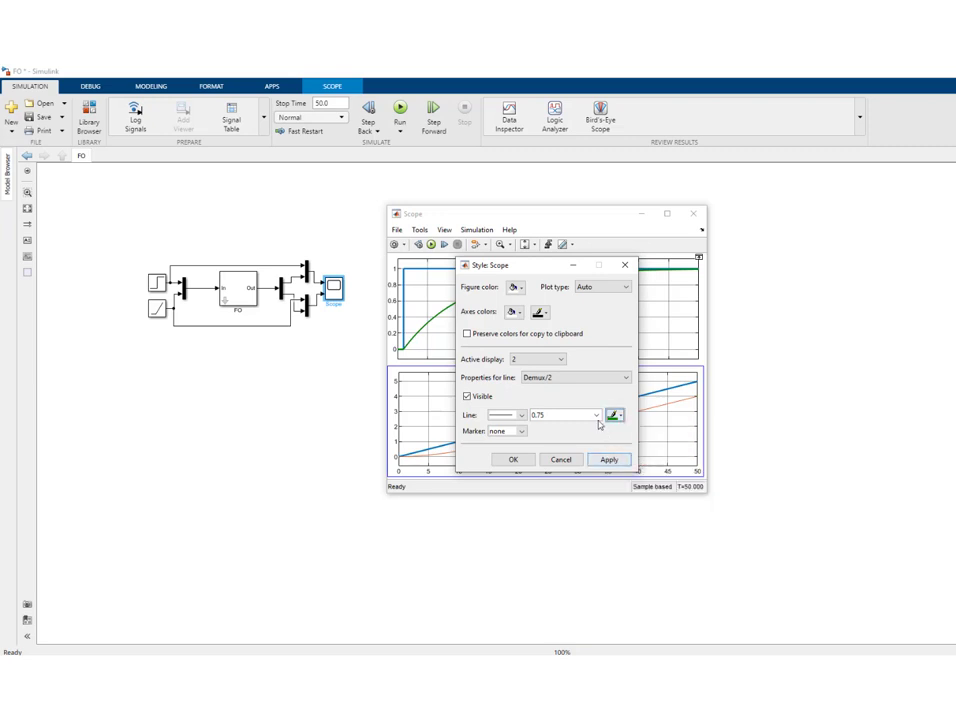
click(597, 414)
click(566, 448)
click(614, 462)
click(517, 461)
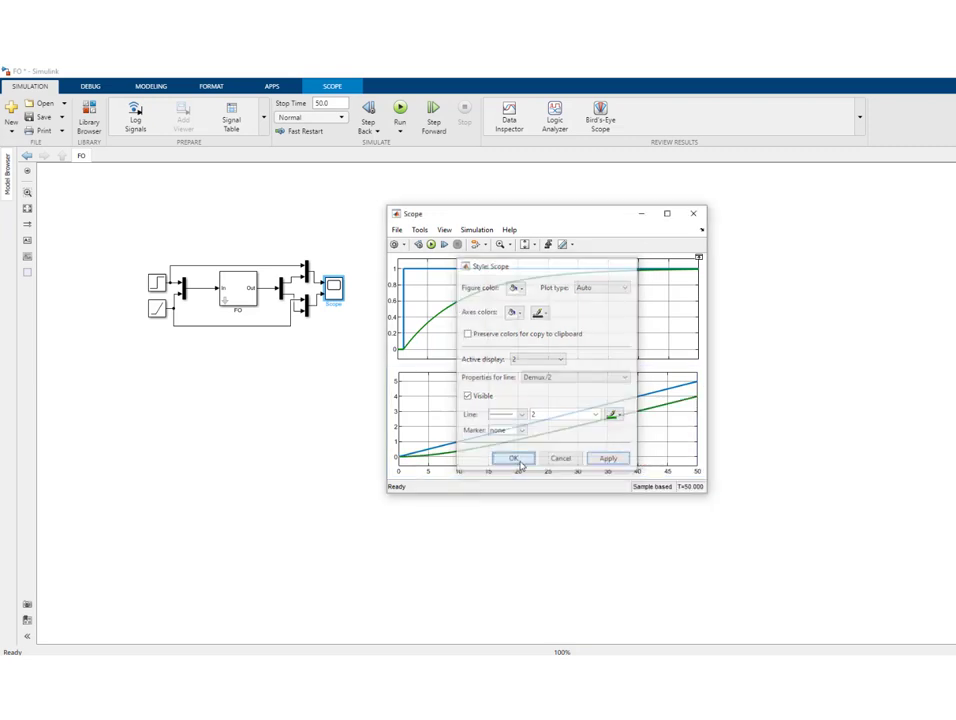
click(234, 429)
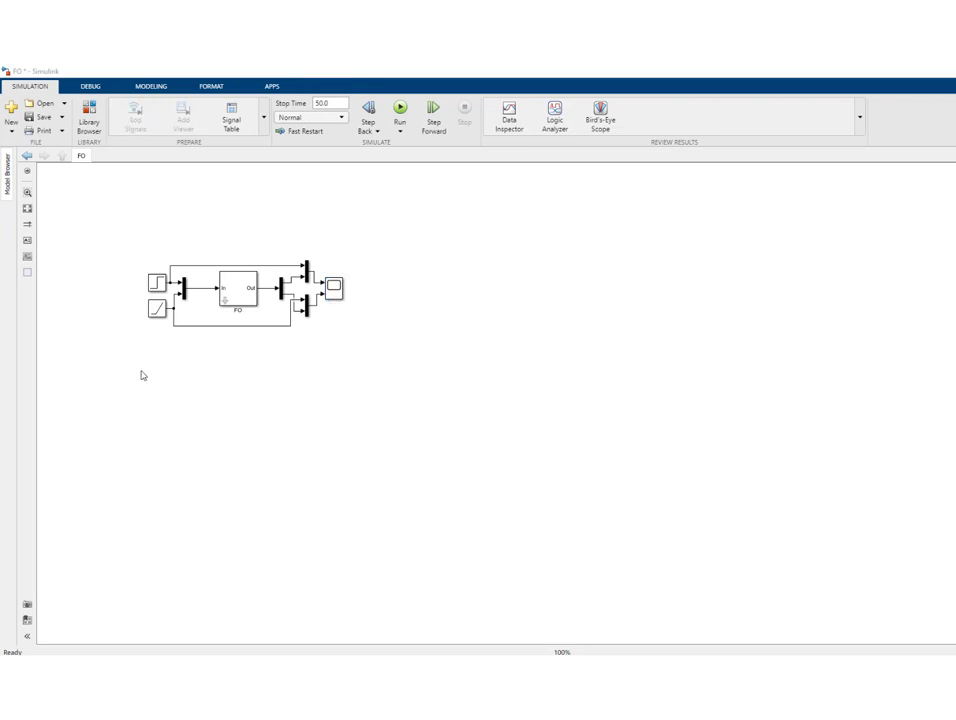
click(36, 117)
Switch to MATLAB and create a new script named variables_FO.m in the current folder
click(279, 632)
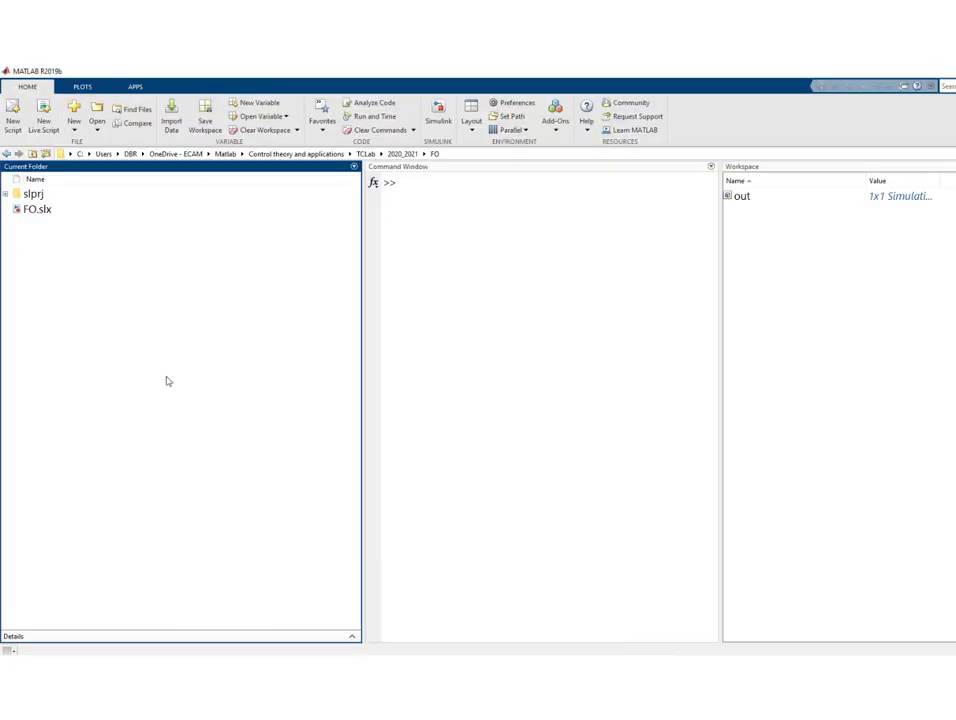
right_click(92, 277)
mouse_move(120, 299)
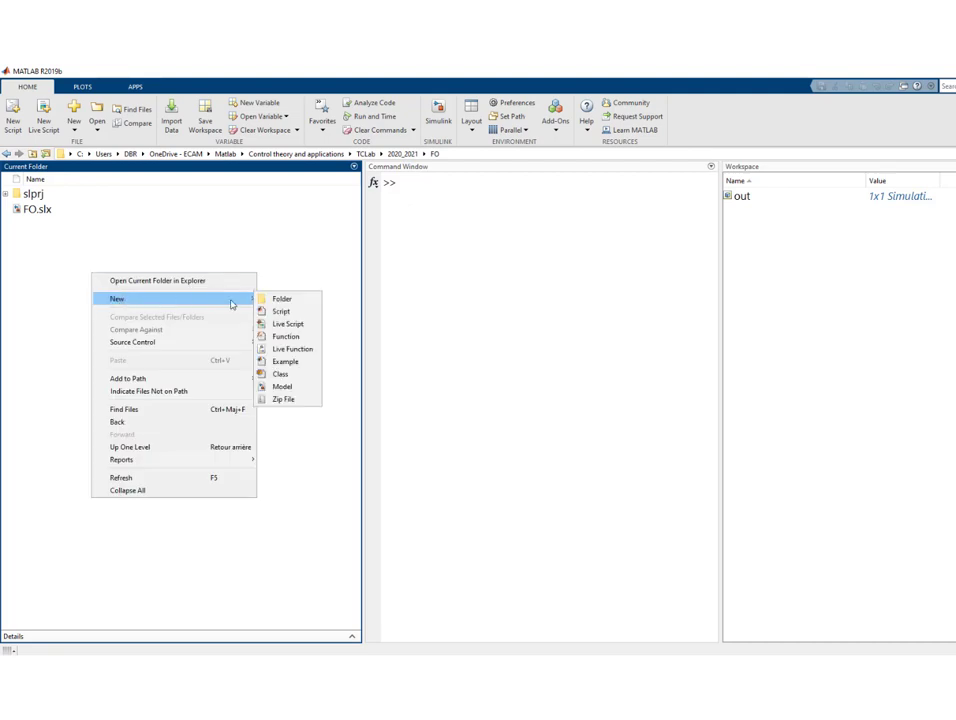
click(280, 311)
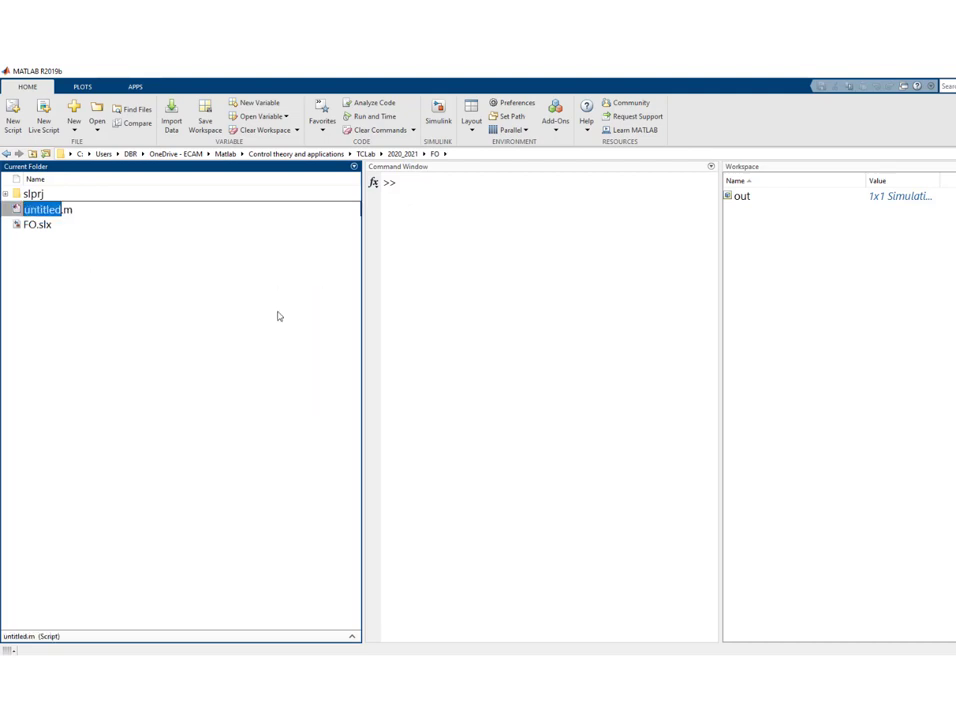
text(variabl)
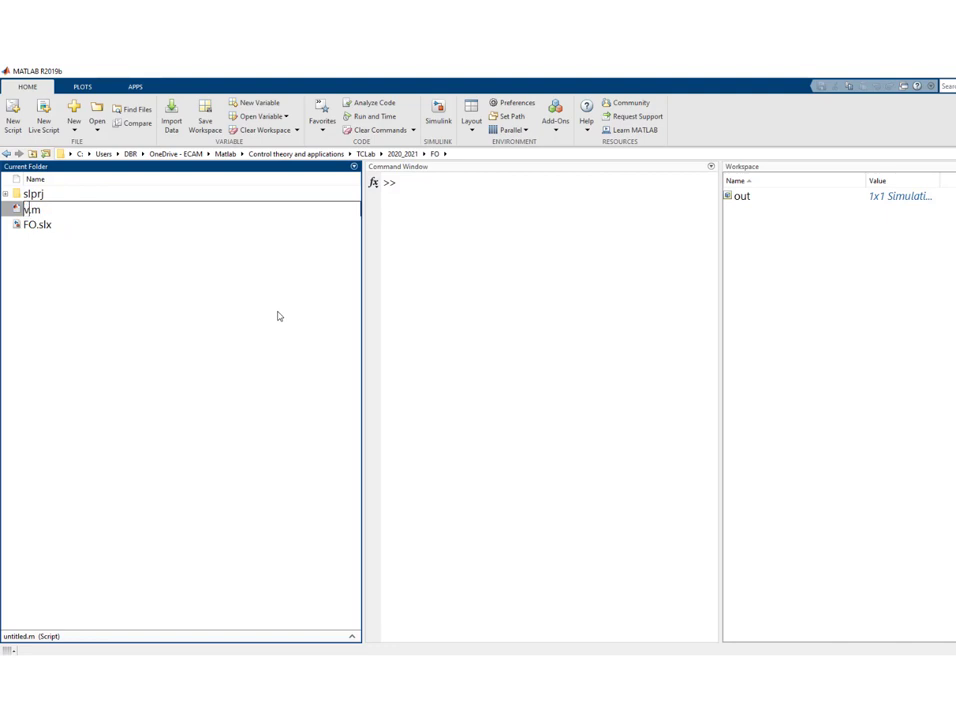
text(es_FO)
key(Return)
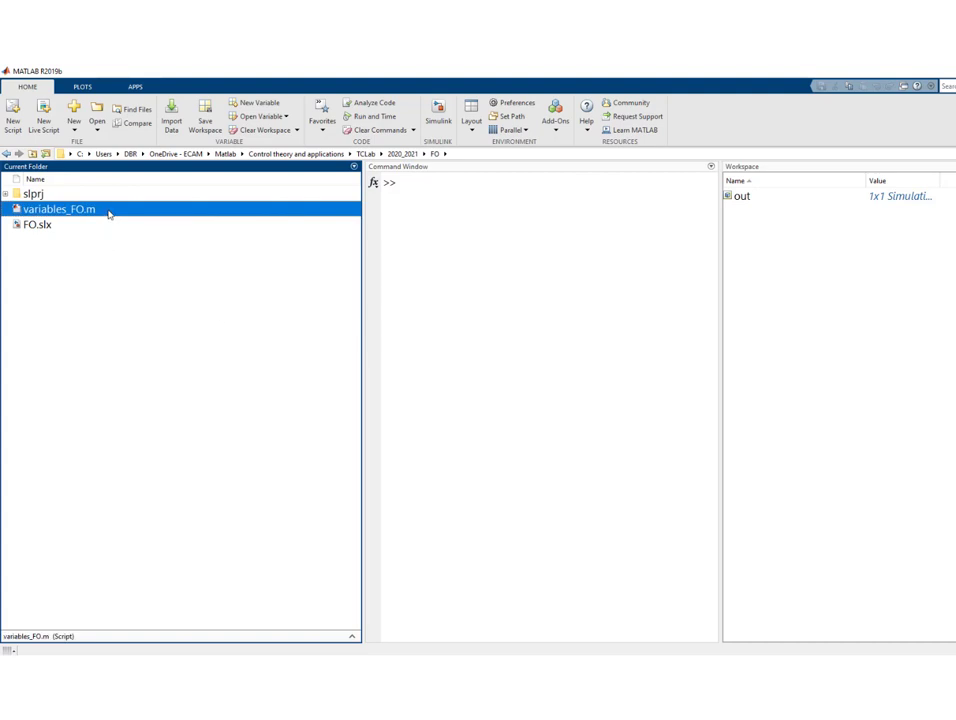
Define Ts = 0.05, K_P = 1 and T_lag = 10 on separate lines in variables_FO.m and save the script
double_click(109, 211)
text(T)
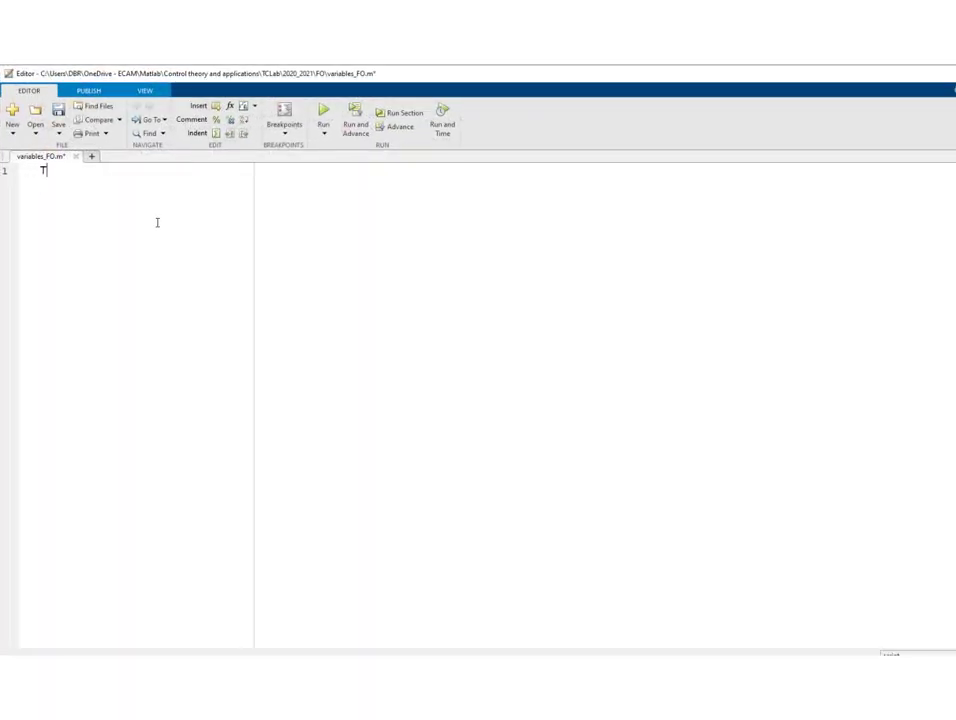
text(s = 0.05;)
key(Return)
text(K_P =)
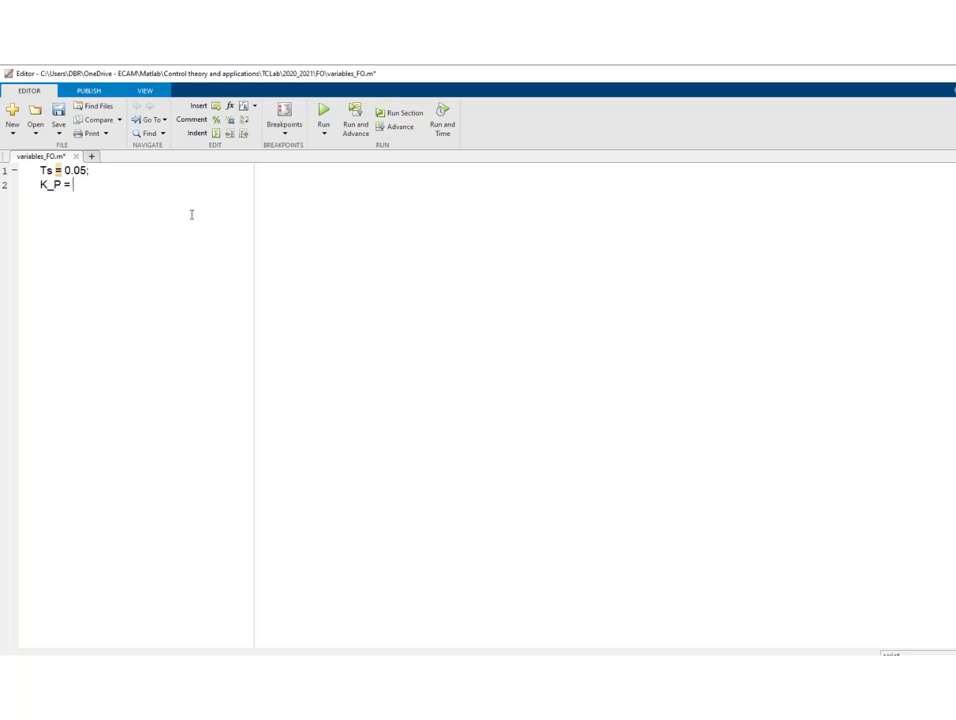
text( 1;)
key(Return)
text(T_lag = 10;)
click(62, 112)
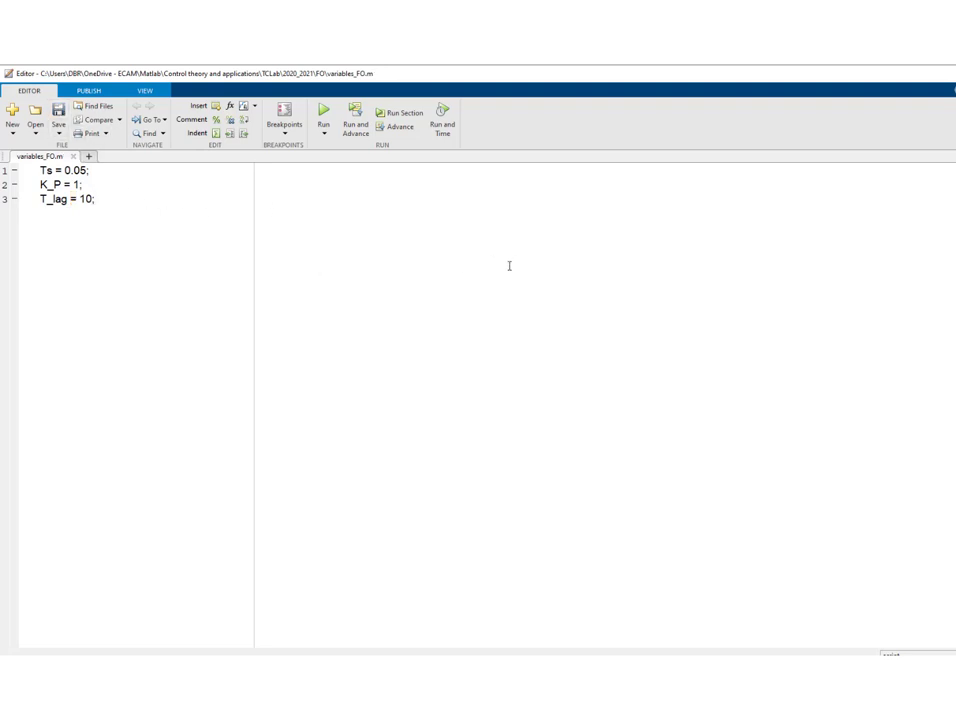
Return to the FO model in Simulink and enter variables_FO as its PreLoadFcn callback in the model properties
key(alt+Tab)
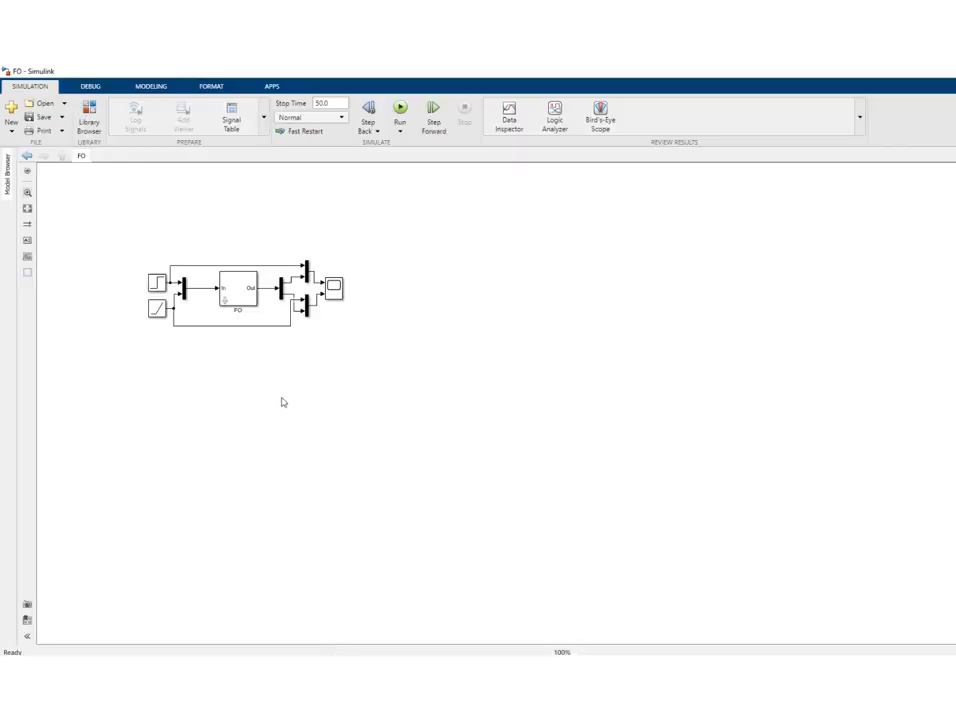
click(155, 87)
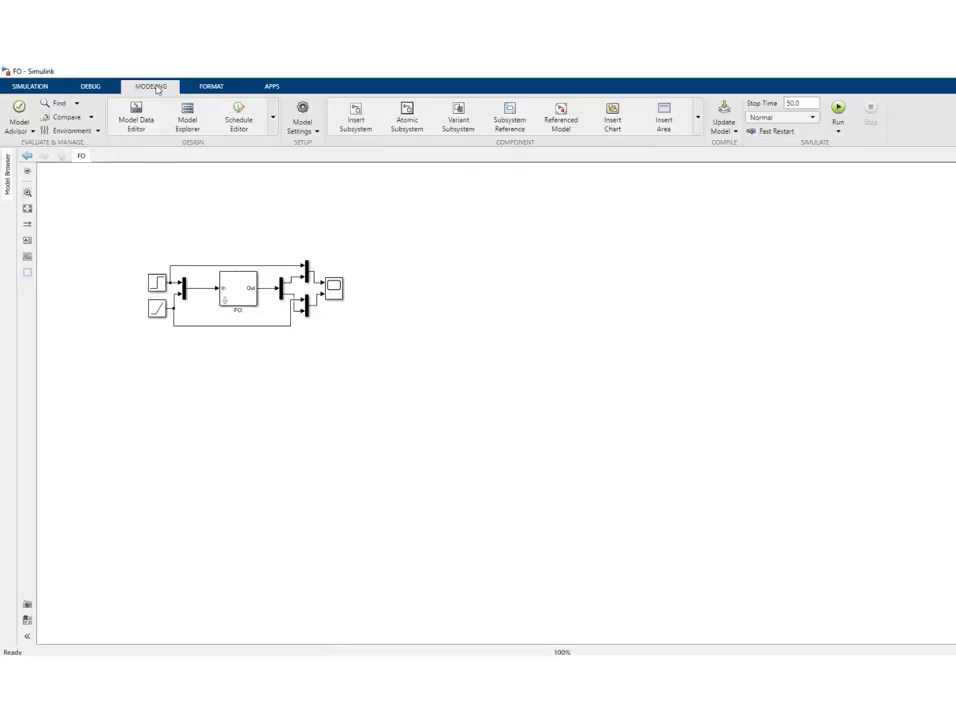
click(316, 132)
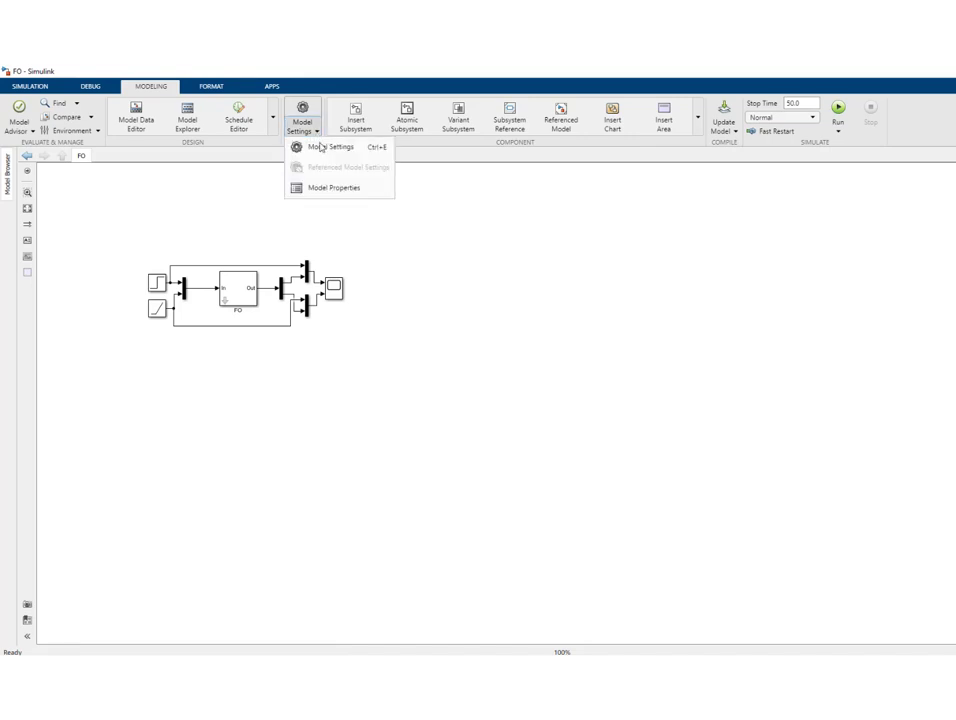
click(334, 189)
click(448, 237)
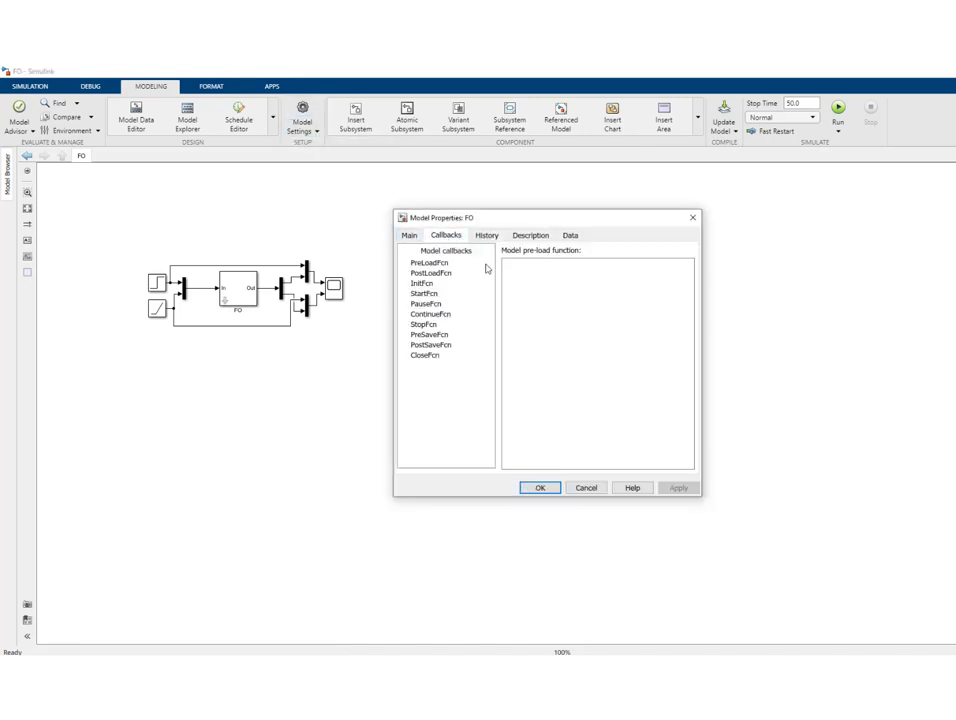
click(531, 270)
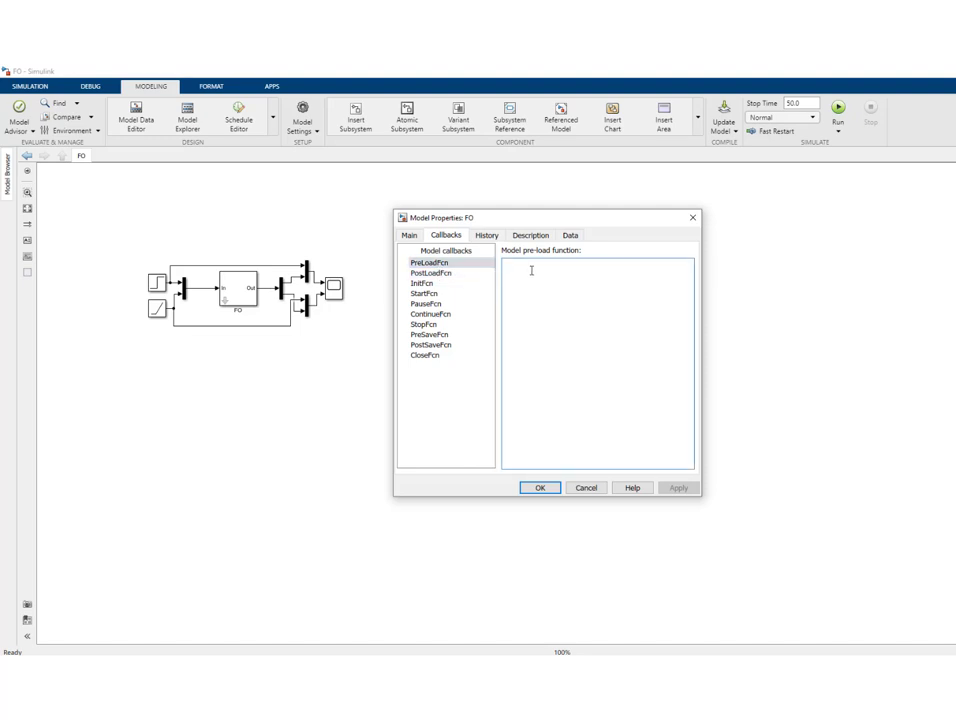
text(variables_FO)
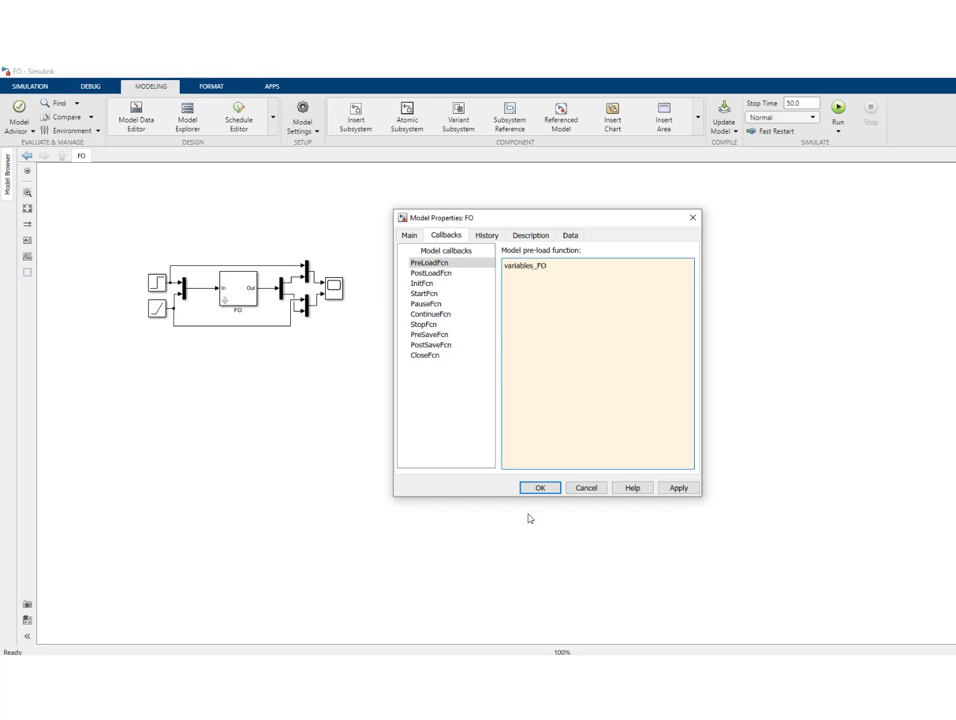
Look at the MATLAB window and return to the FO model in Simulink
click(406, 668)
click(190, 619)
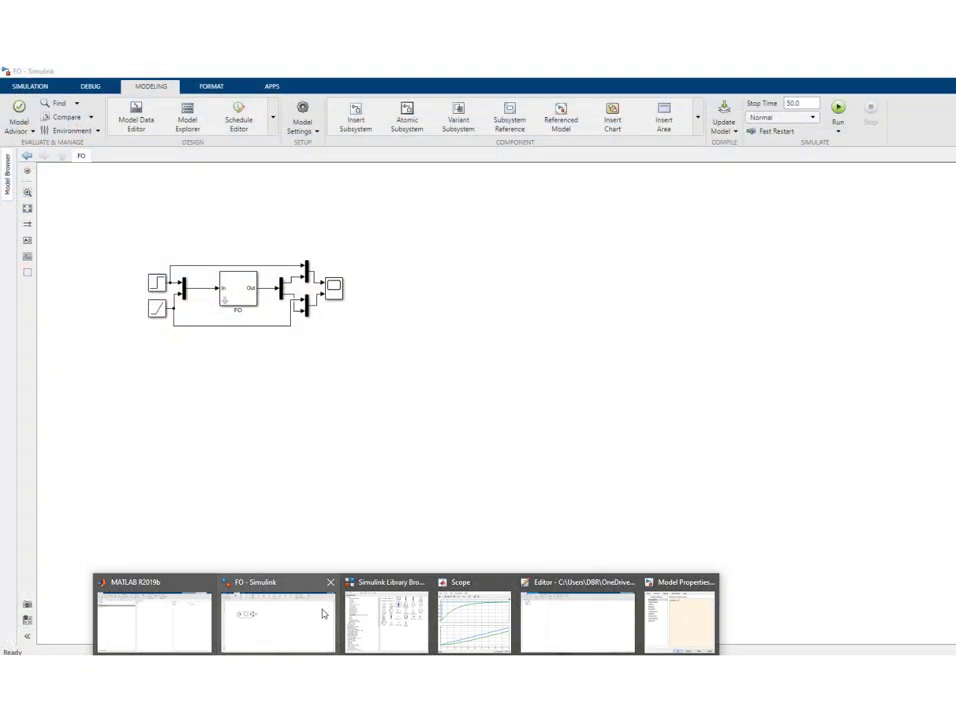
click(324, 610)
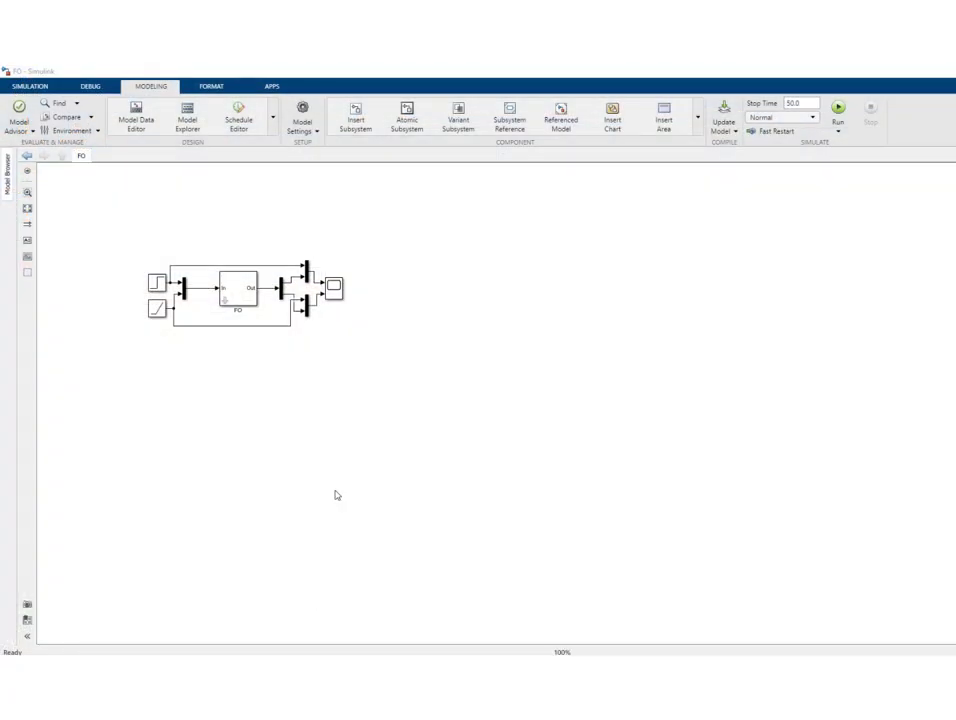
Reopen the model properties, apply the variables_FO pre-load callback, and save the model
click(315, 131)
click(320, 188)
click(557, 274)
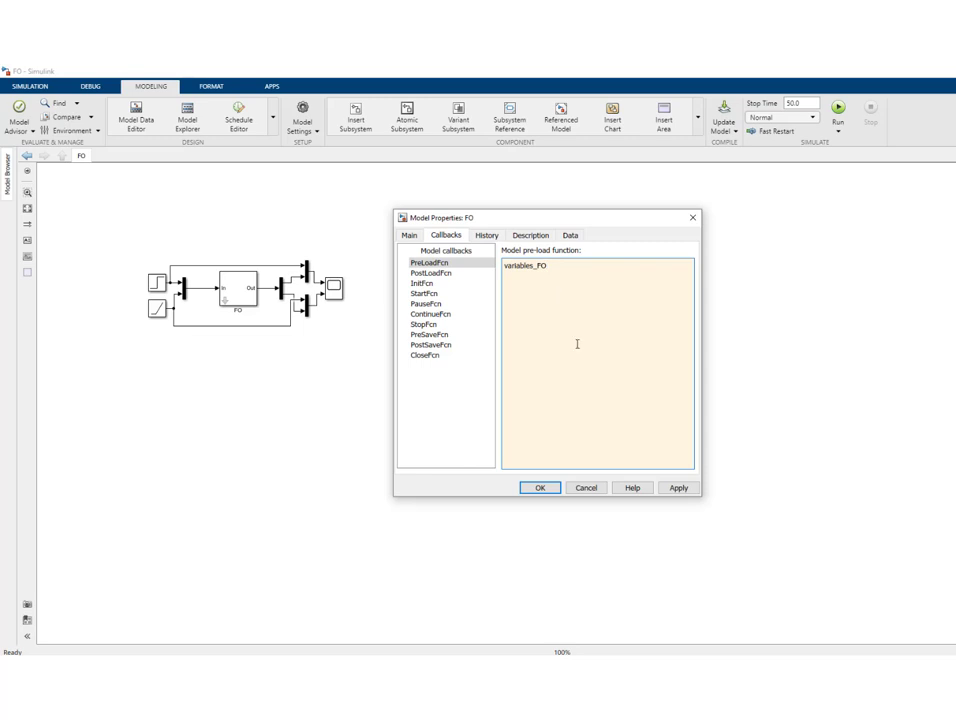
click(678, 489)
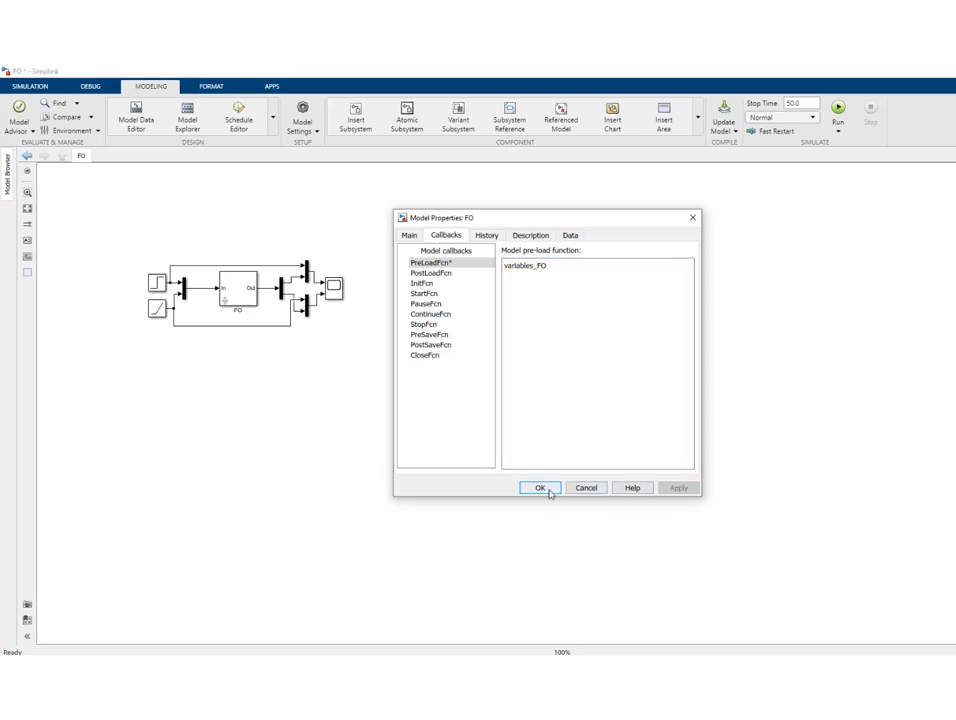
click(550, 489)
click(19, 88)
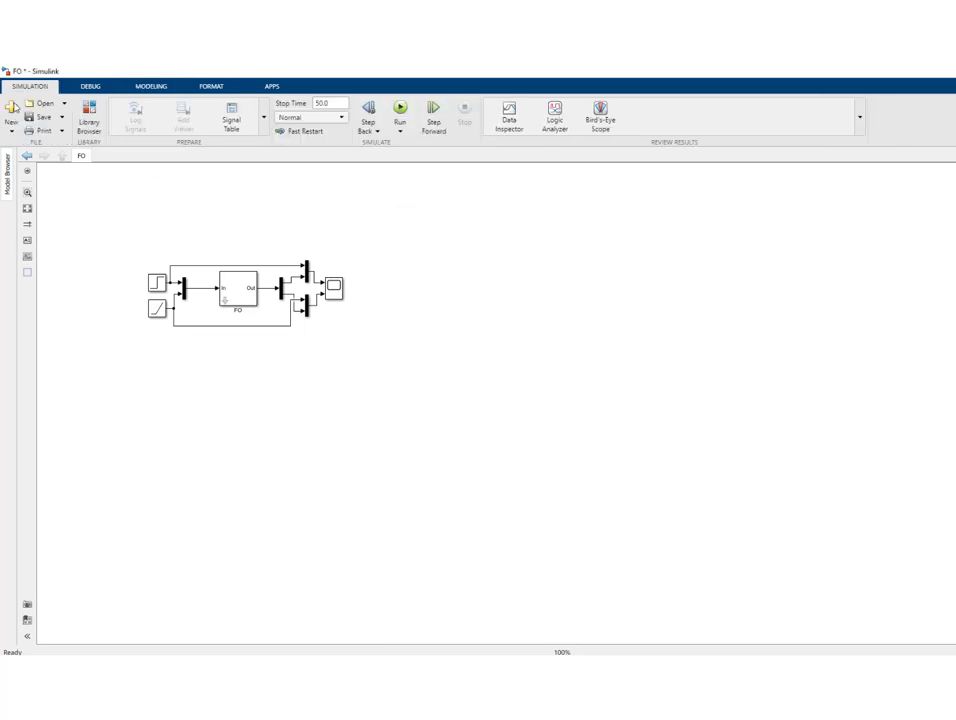
click(32, 118)
Set the FO block's sampling period to Ts, gain to K_P and time constant to the T_lag variable, and save the model
double_click(243, 297)
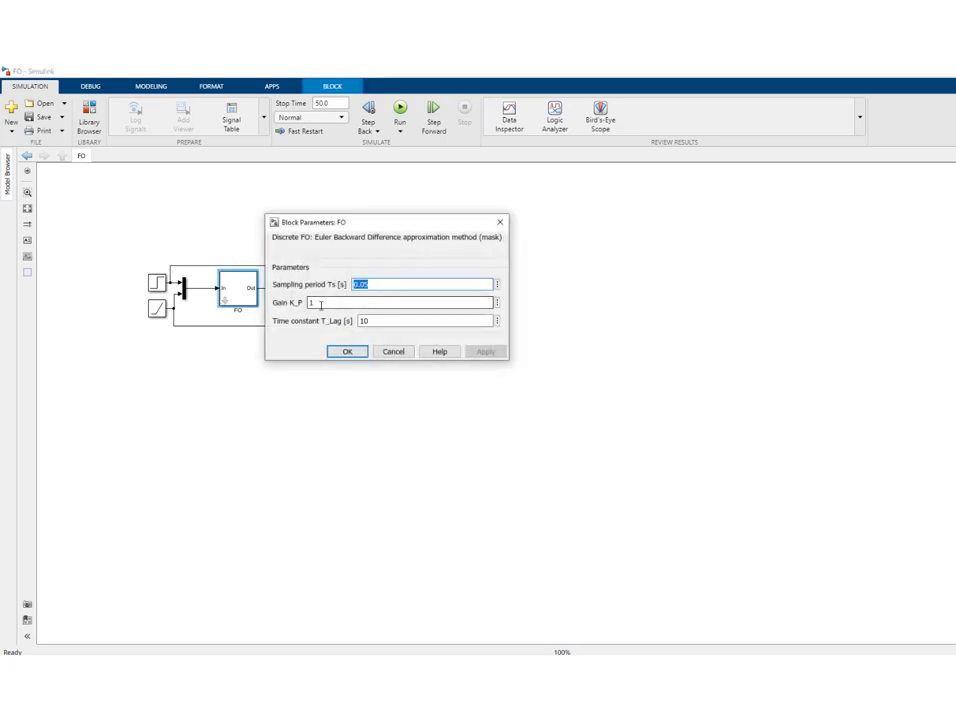
text(T)
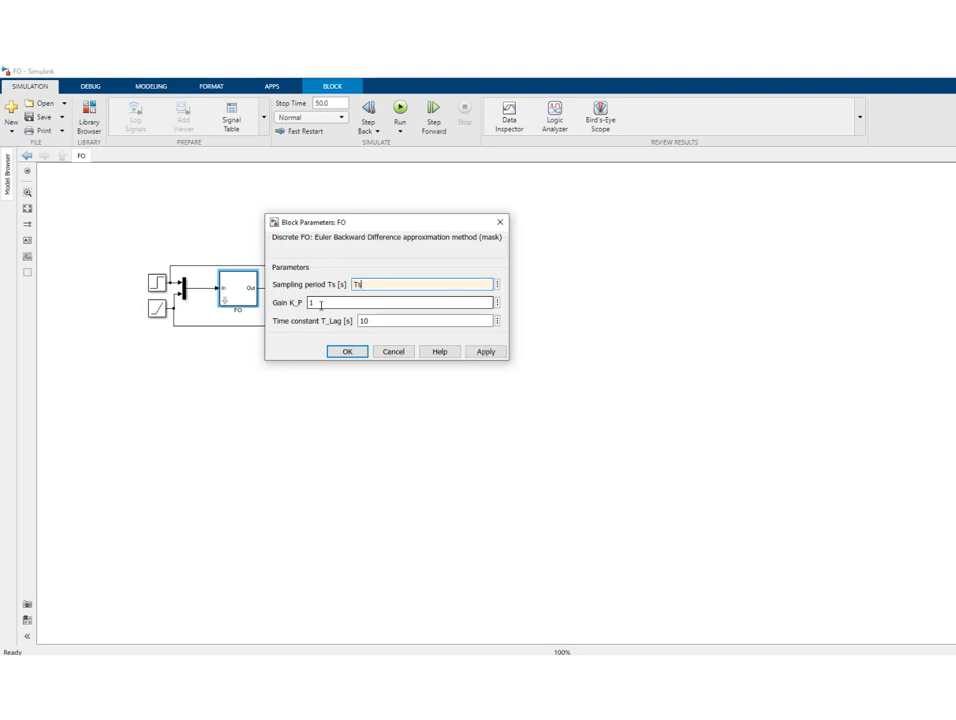
text(s)
click(322, 303)
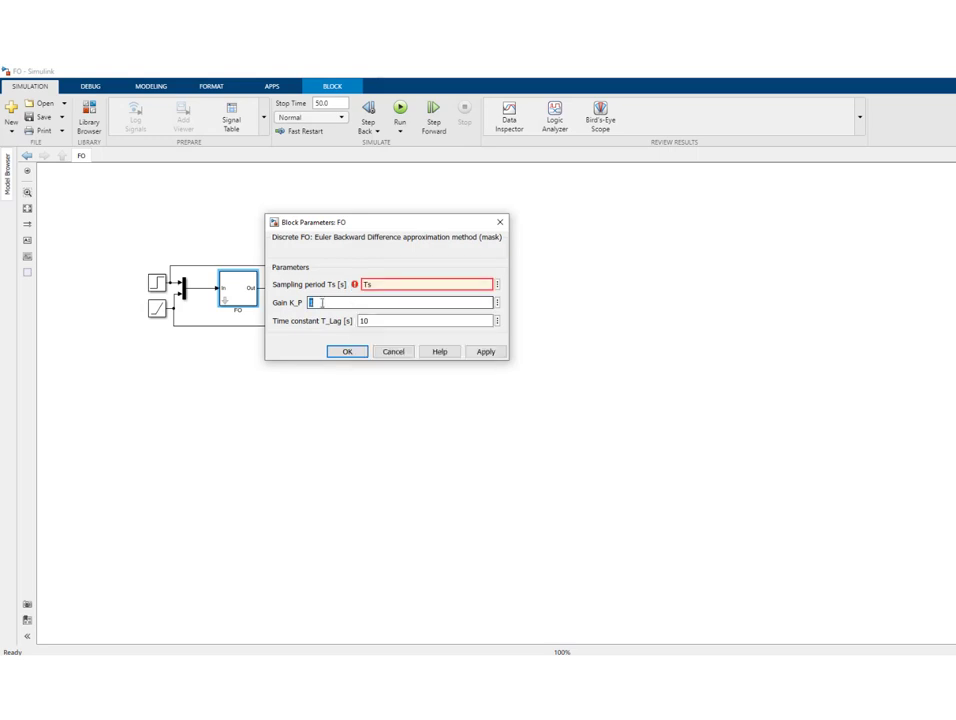
text(K)
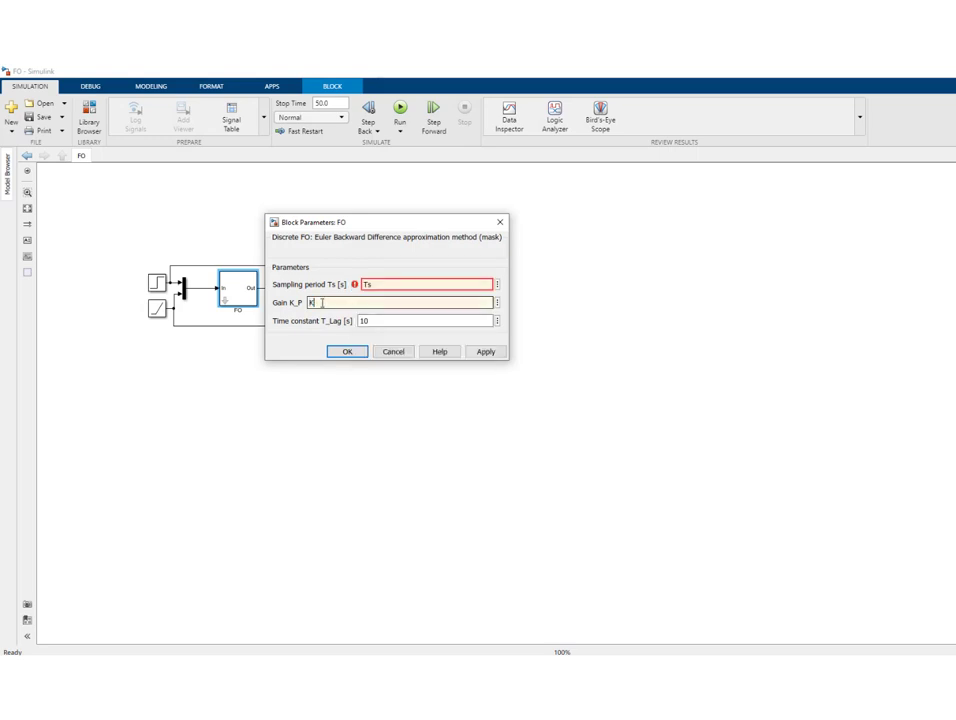
text(_P)
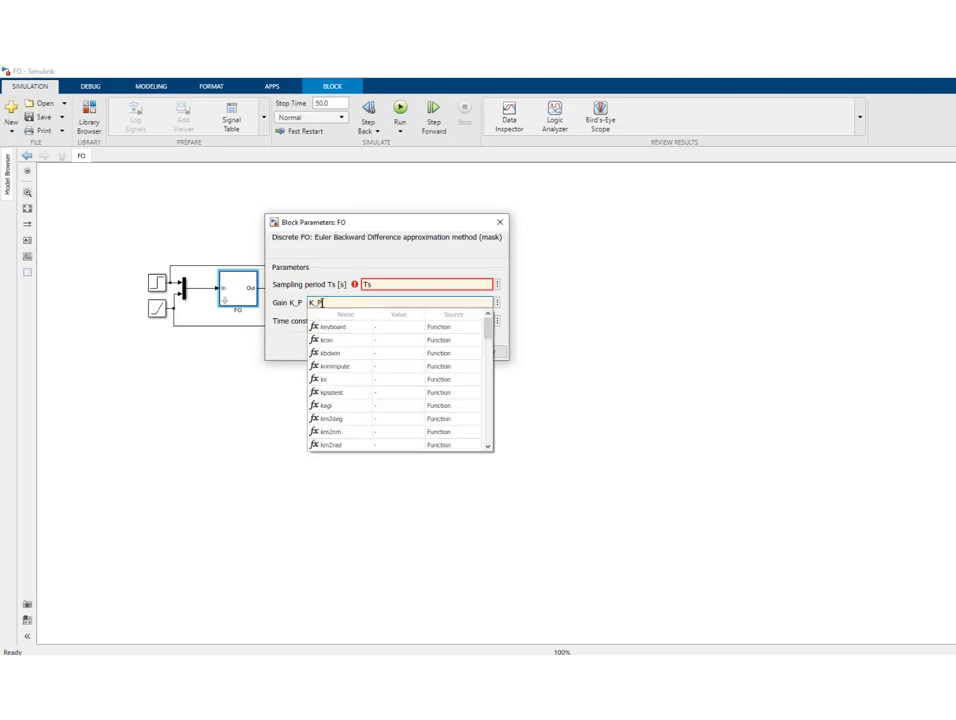
click(367, 320)
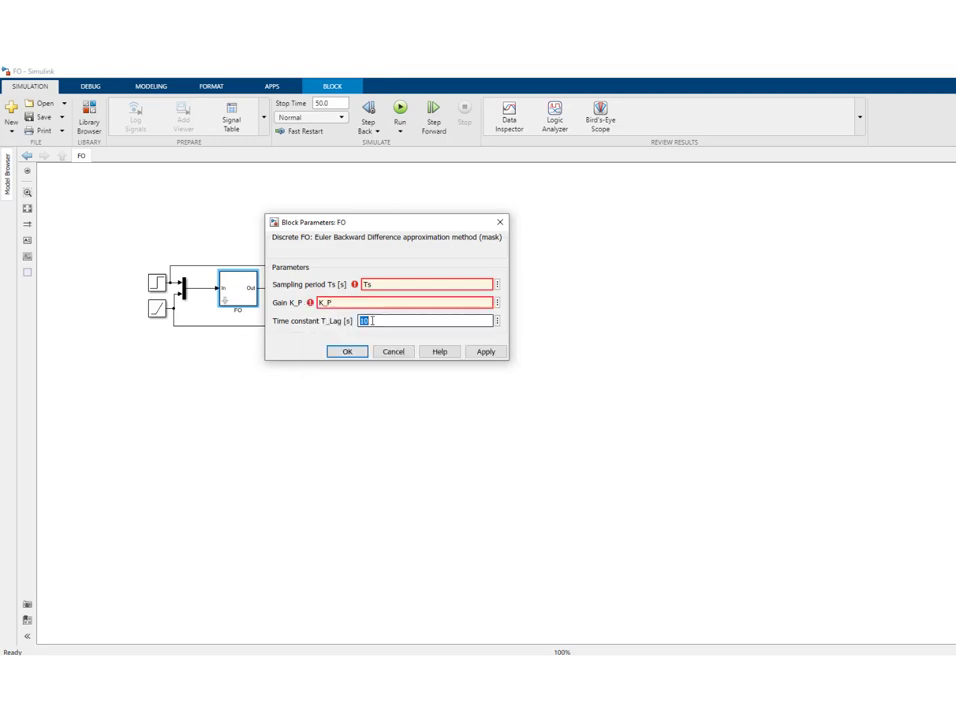
text(T_Lag)
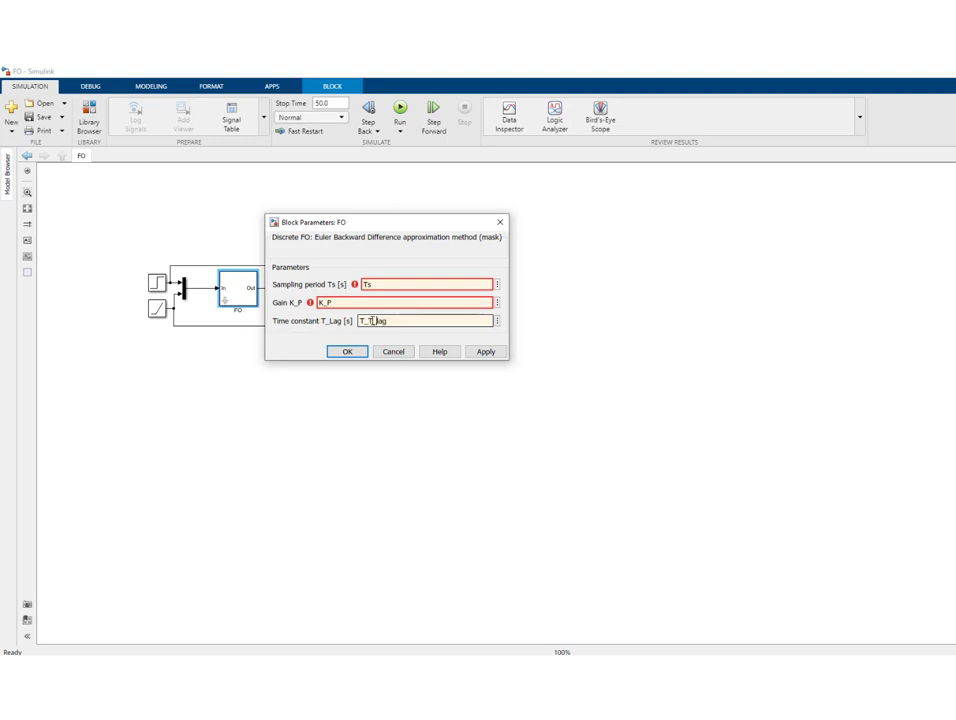
click(486, 351)
click(310, 393)
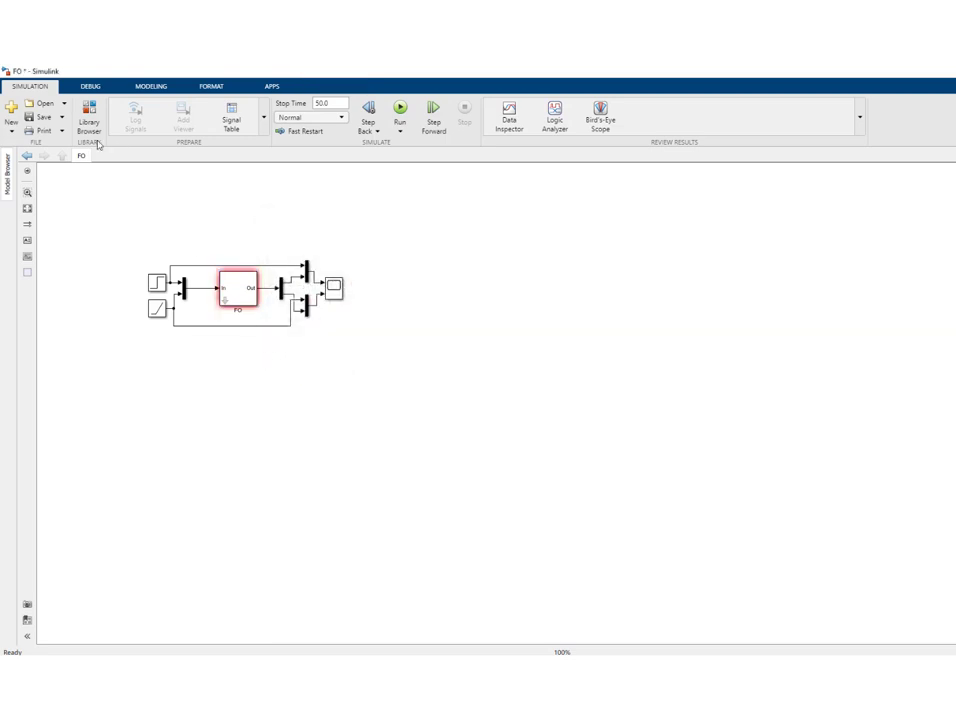
click(42, 117)
Switch to MATLAB and run variables_FO.m to load its variables into the workspace
click(196, 623)
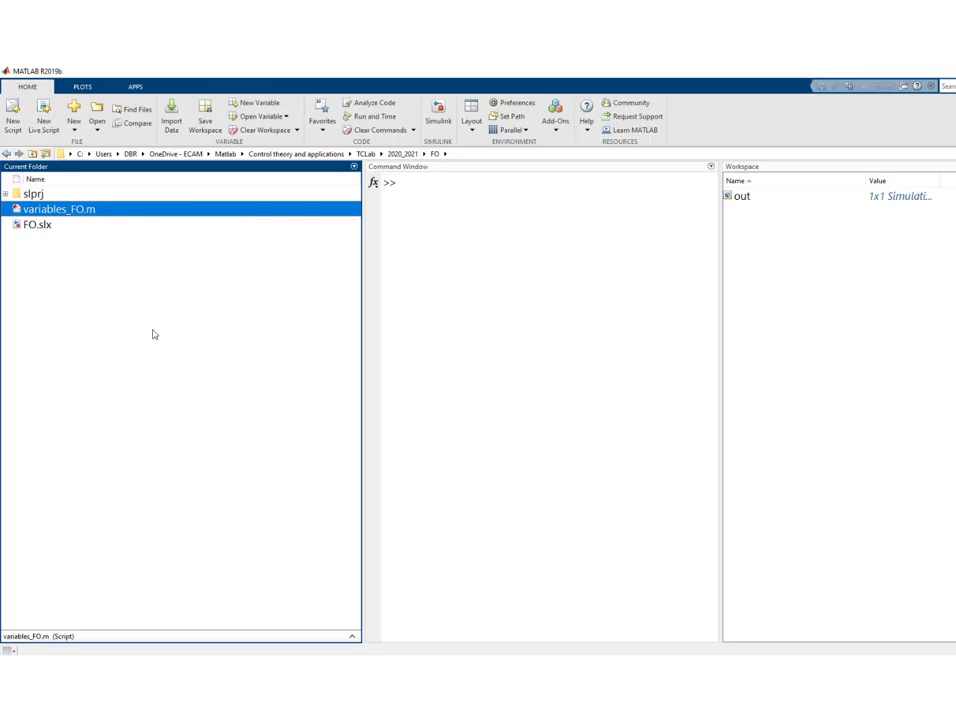
right_click(75, 211)
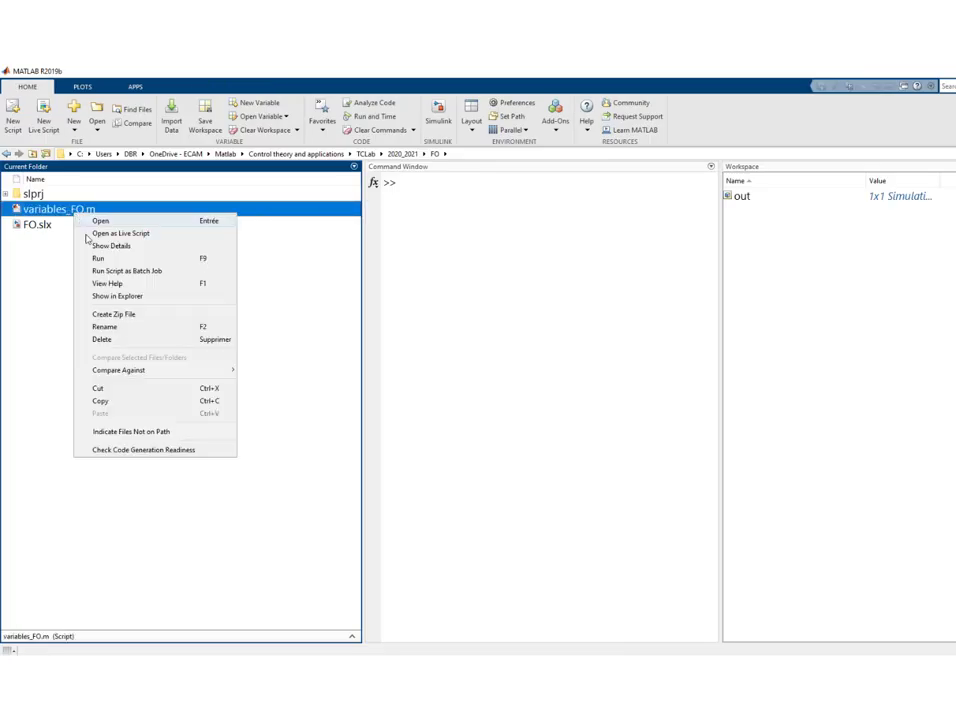
click(98, 259)
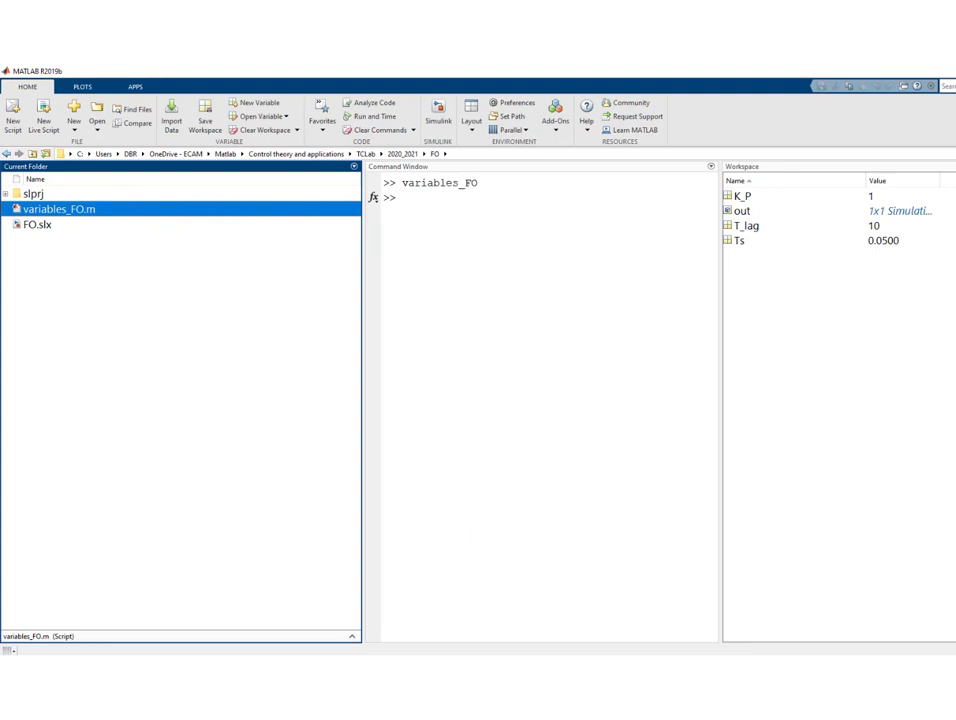
Return to the FO model in Simulink, run the simulation, and view the step and ramp responses on the Scope
click(299, 625)
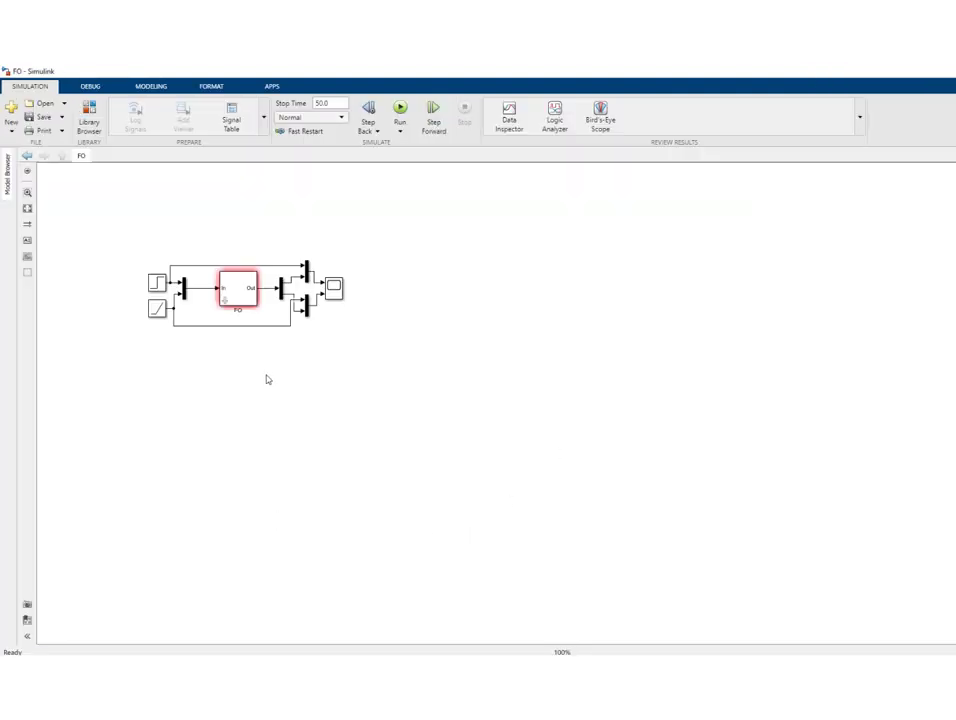
click(400, 112)
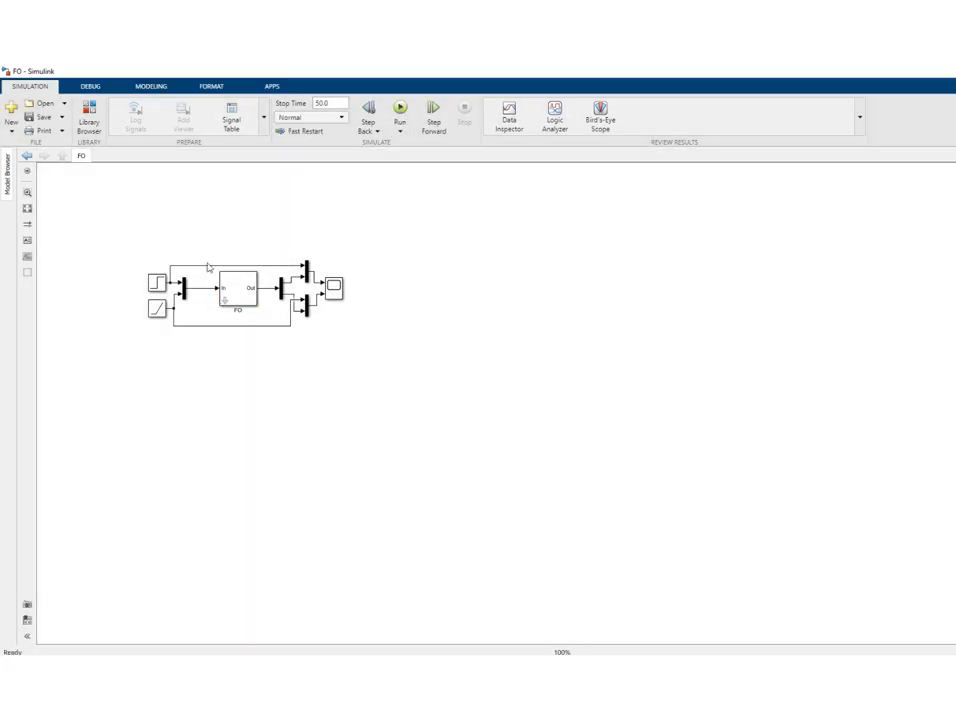
double_click(333, 288)
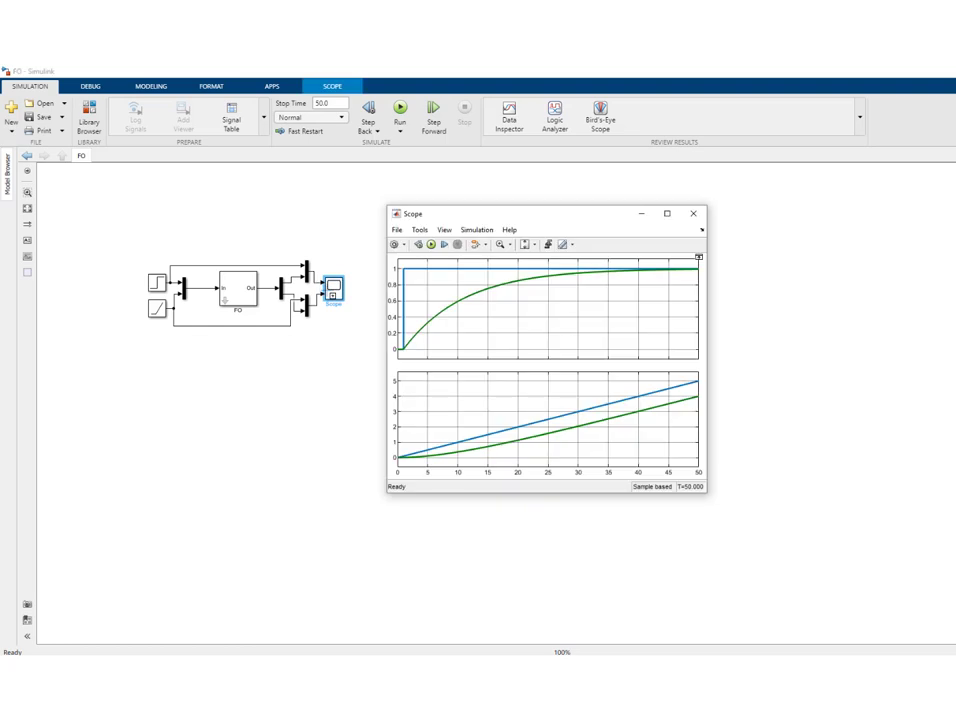
click(320, 241)
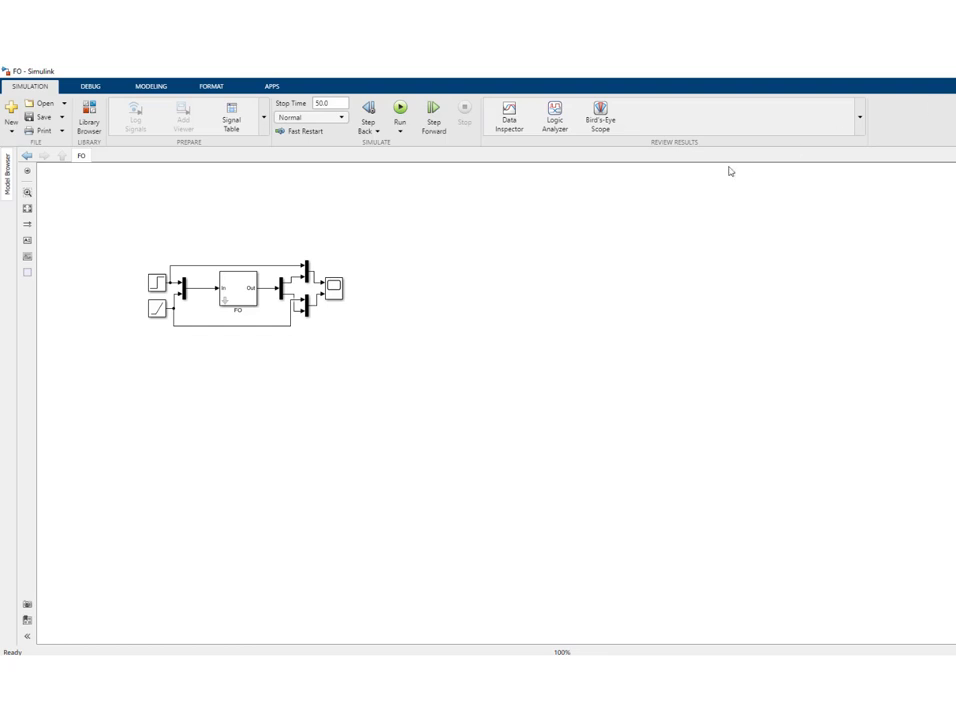
Switch to MATLAB and remove every workspace variable with the command clear all
click(469, 241)
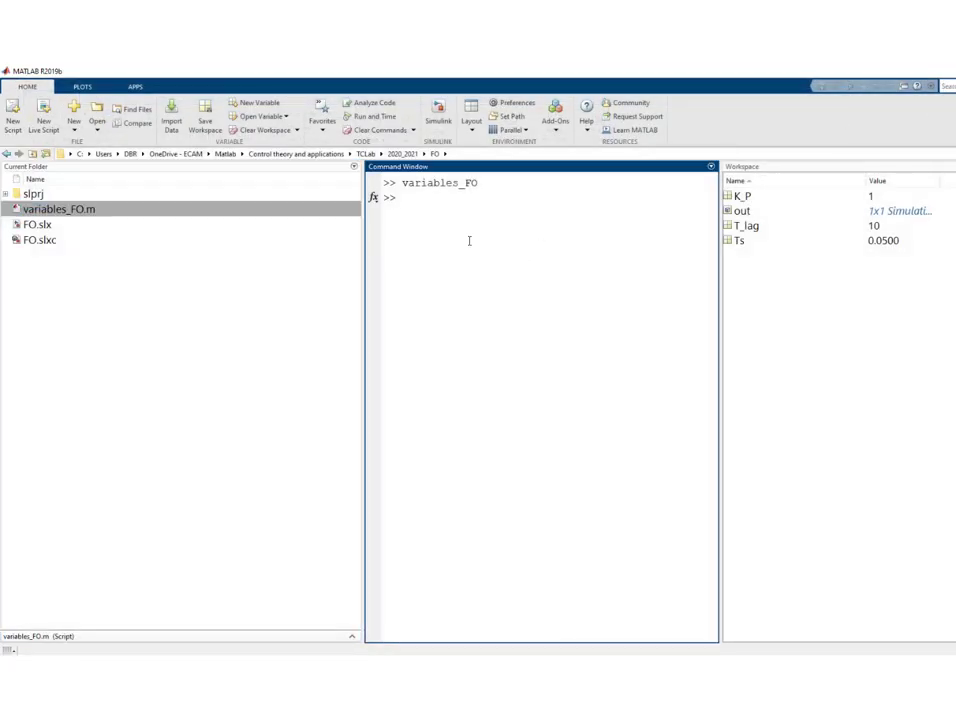
text(clear all)
key(Return)
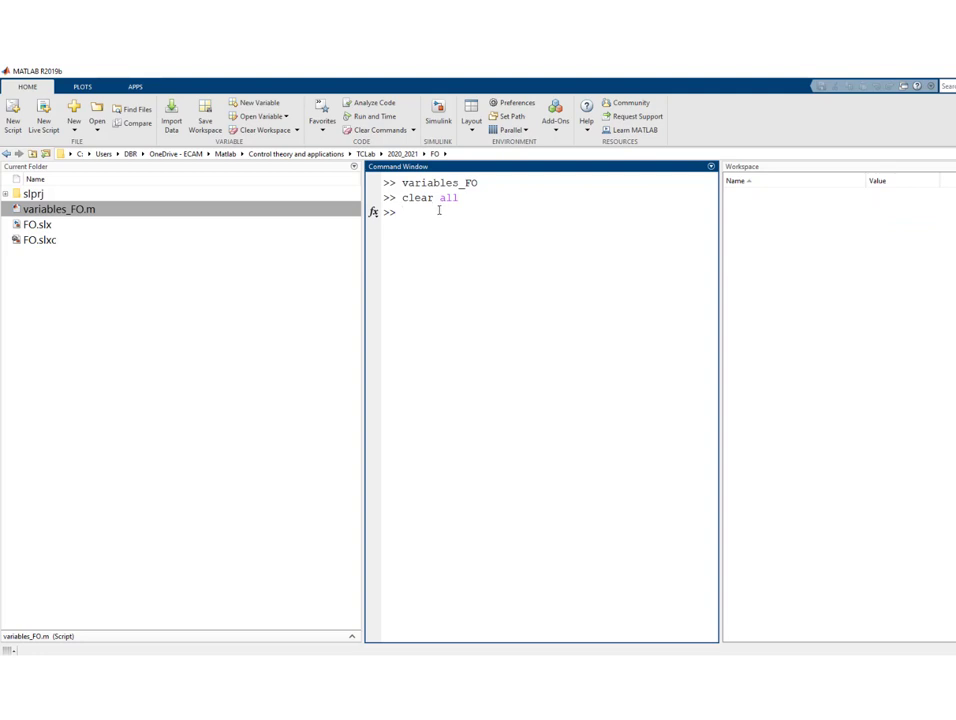
Reopen the FO.slx model and go back to MATLAB to check which variables its pre-load callback loads
click(43, 234)
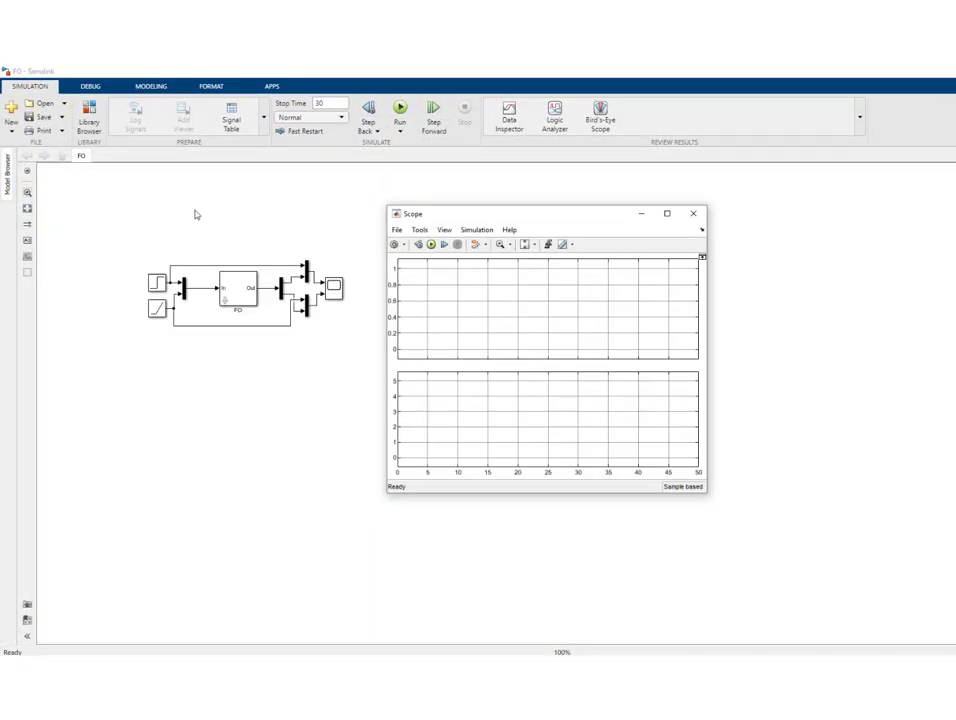
key(alt+Tab)
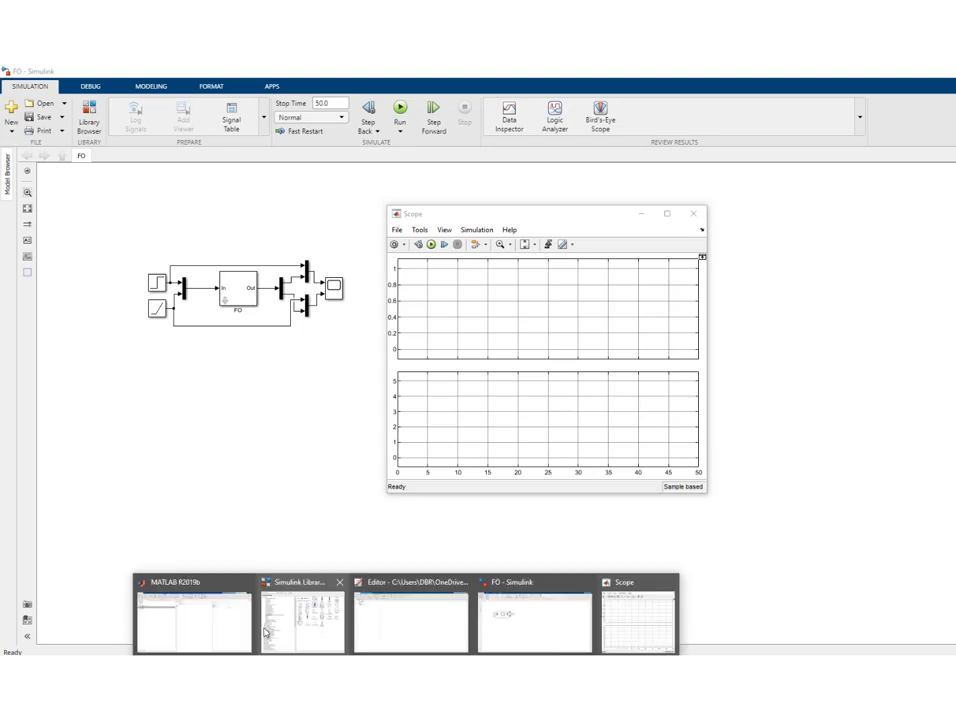